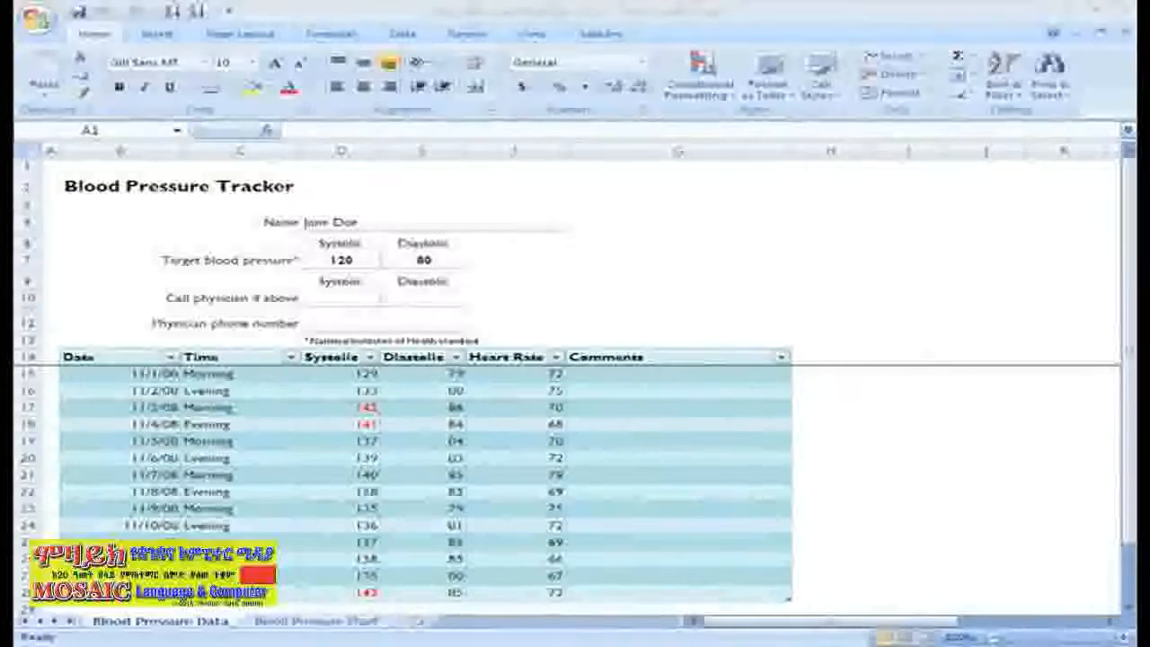
Create a new blank workbook (Book1) from the Office button's New dialog.
left_click(38, 20)
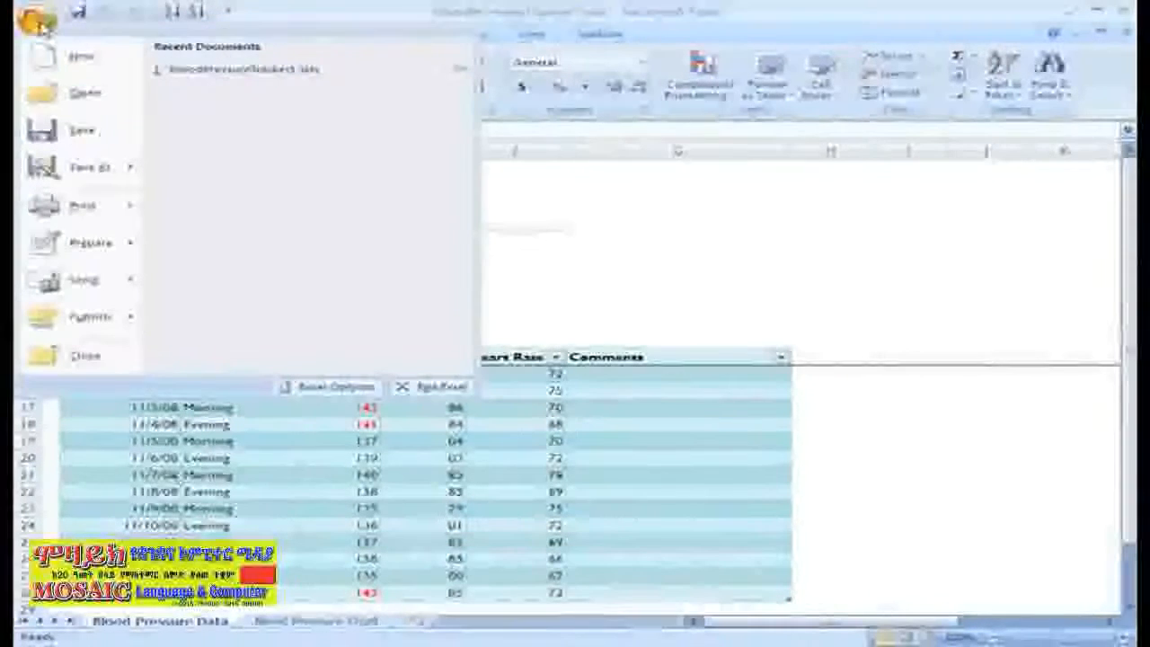
left_click(43, 58)
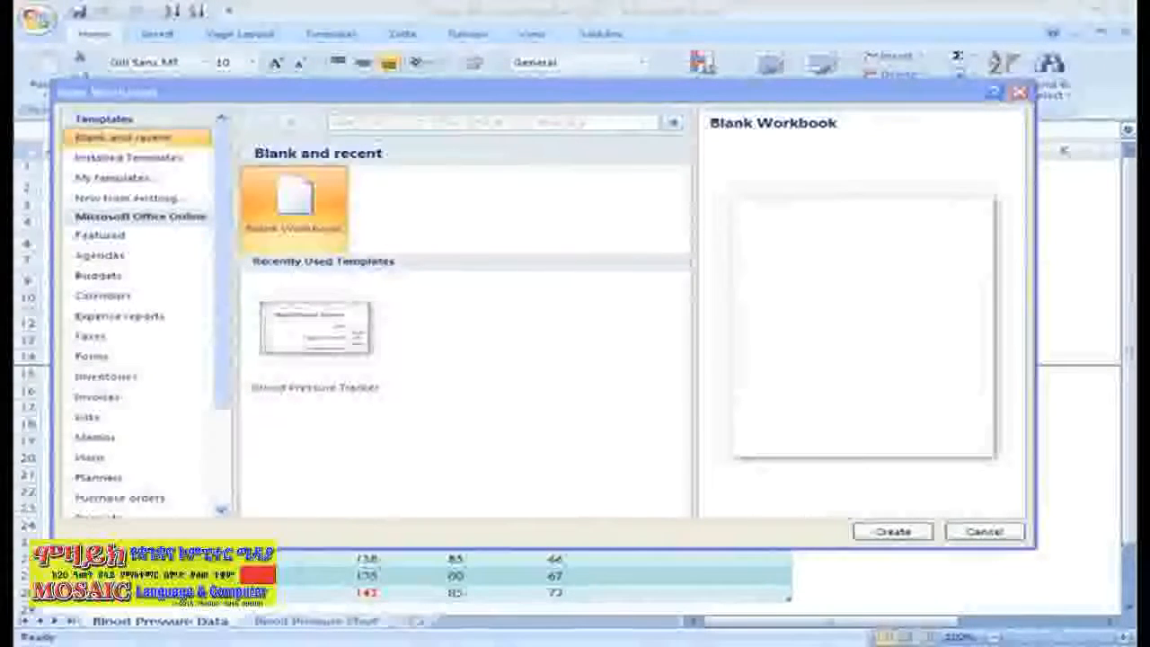
left_click(885, 534)
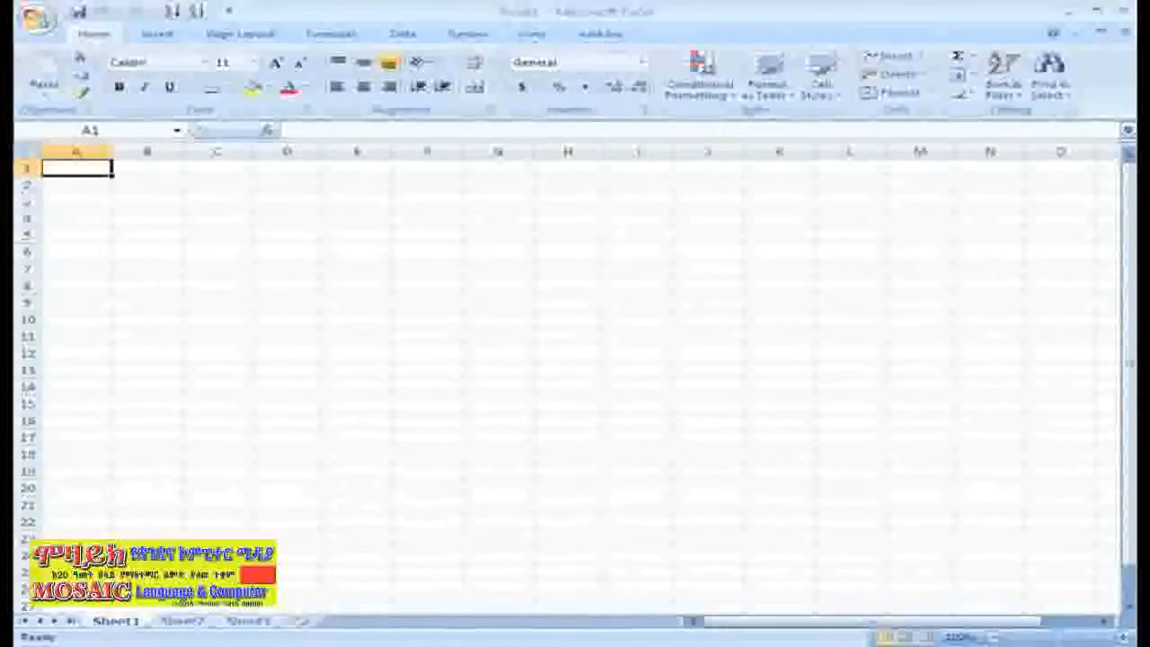
left_click(208, 199)
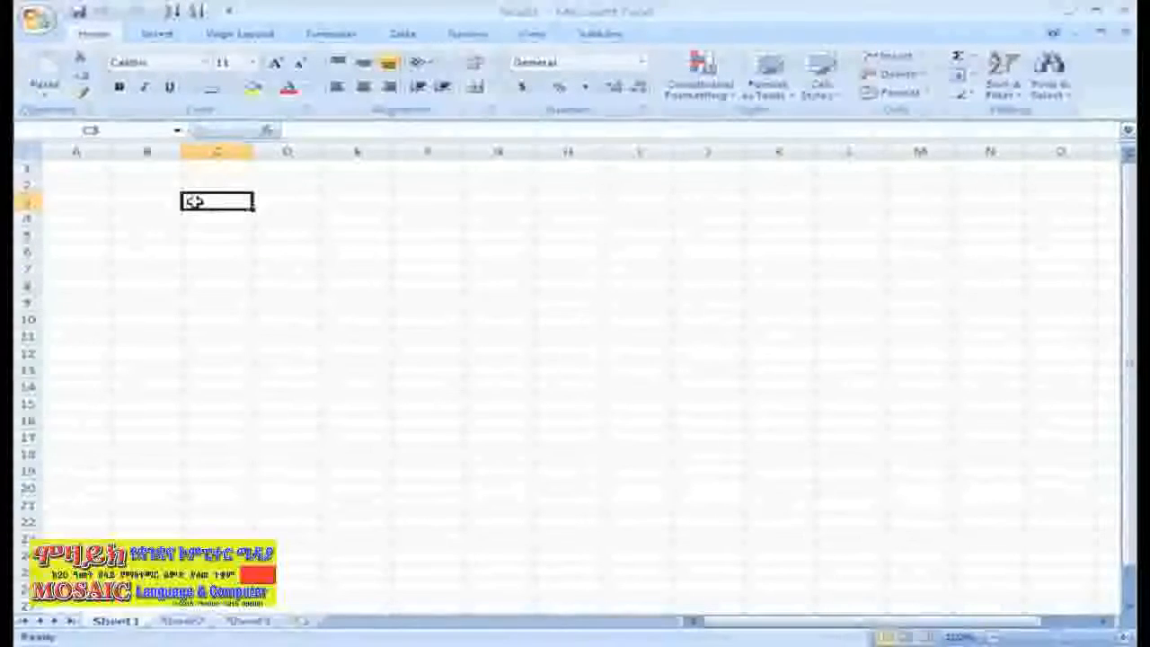
left_click(101, 168)
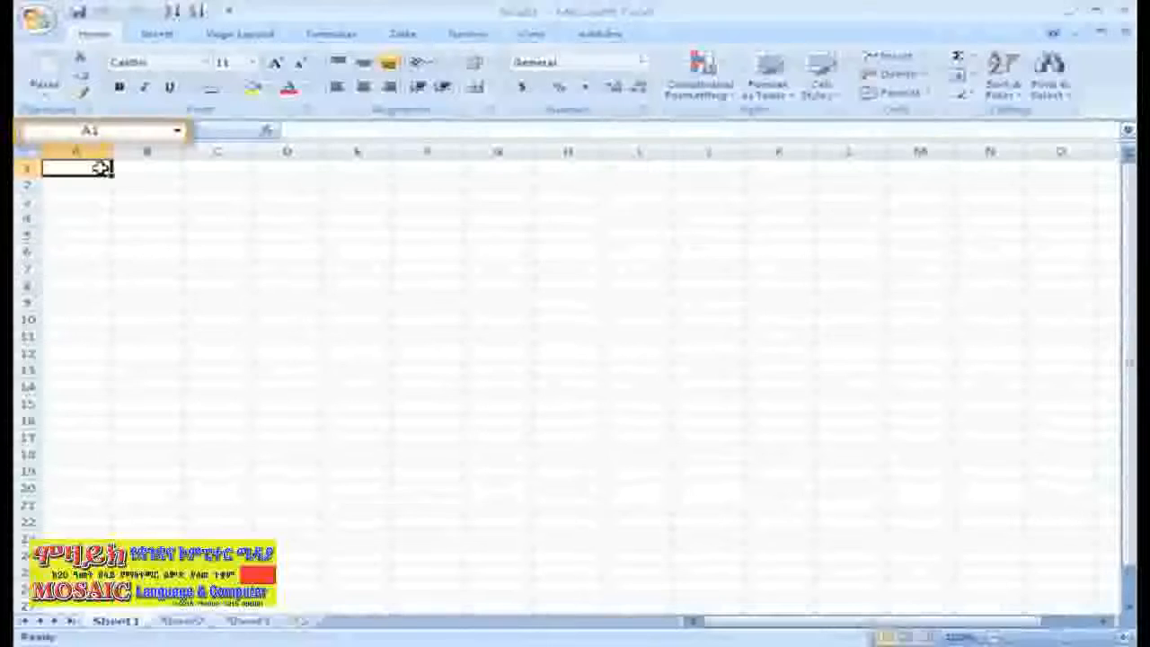
Enter the title 'Monthly Budget' in cell A1.
type("M")
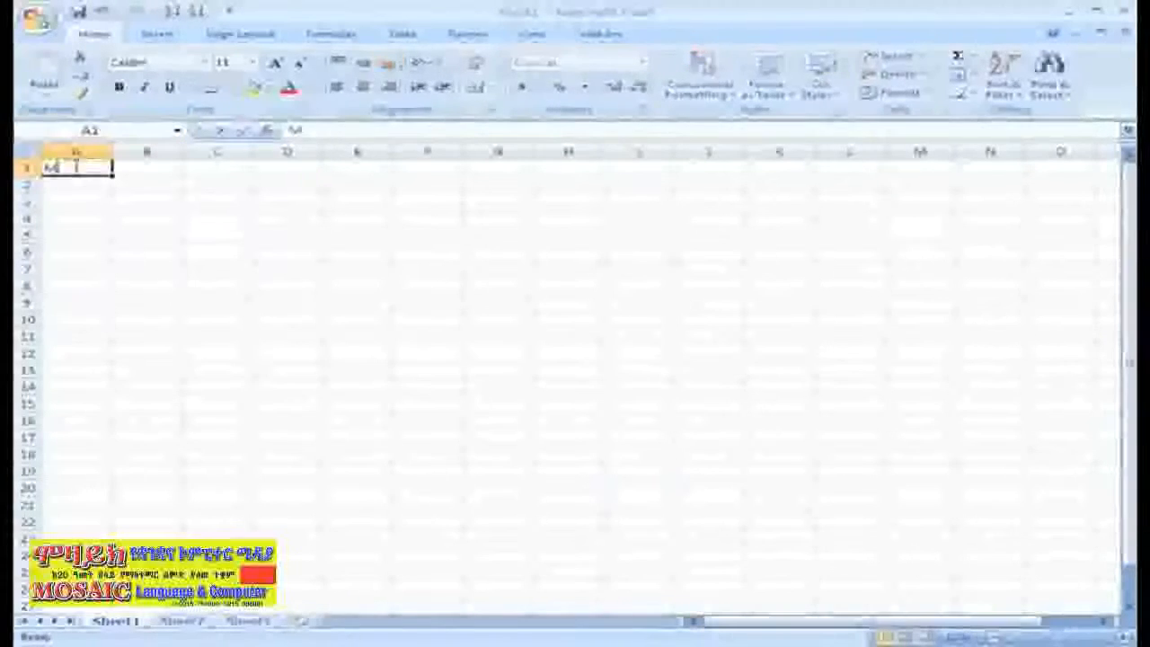
type("onthly Budget")
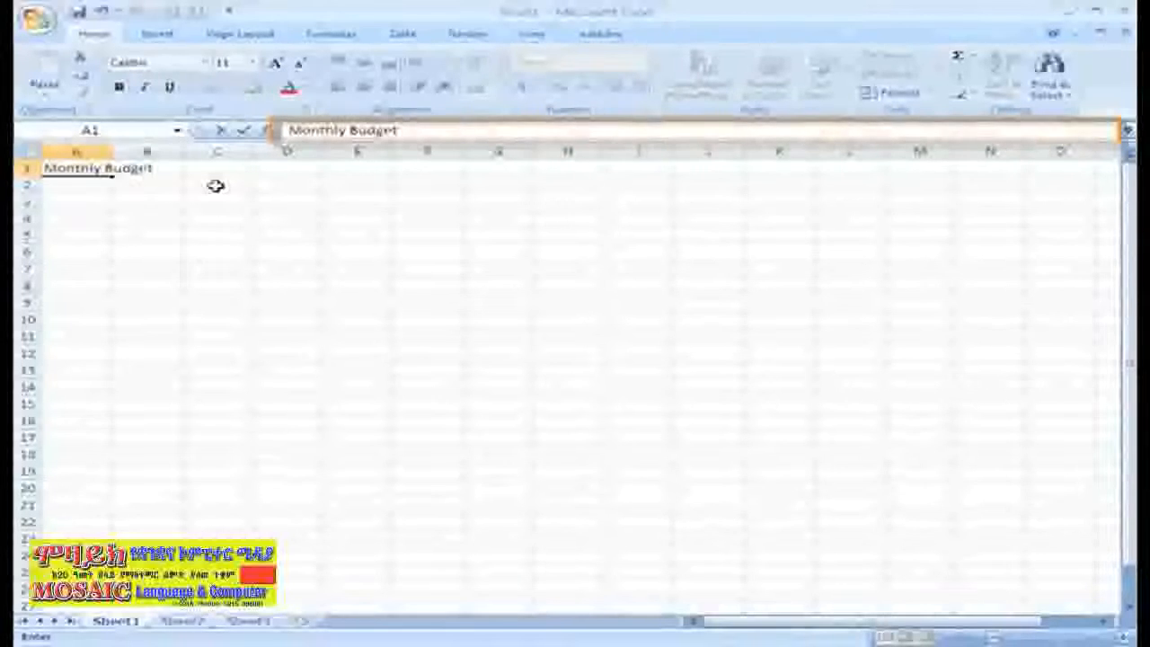
left_click(216, 186)
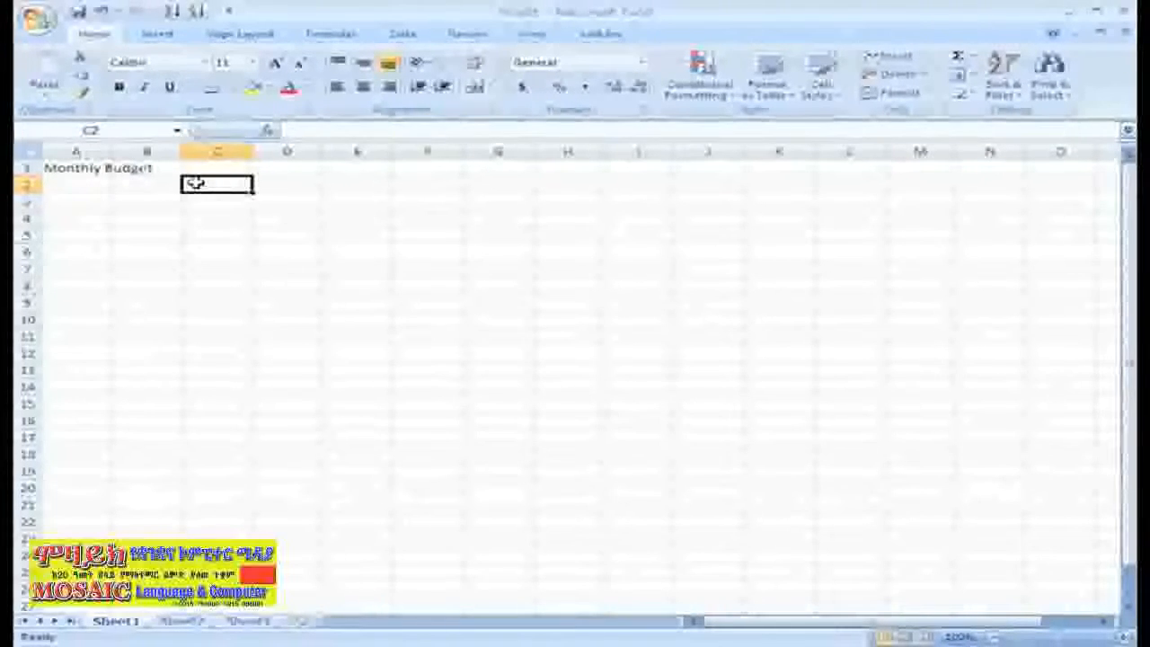
Enter month headings January through June across C7 to H7.
left_click(199, 266)
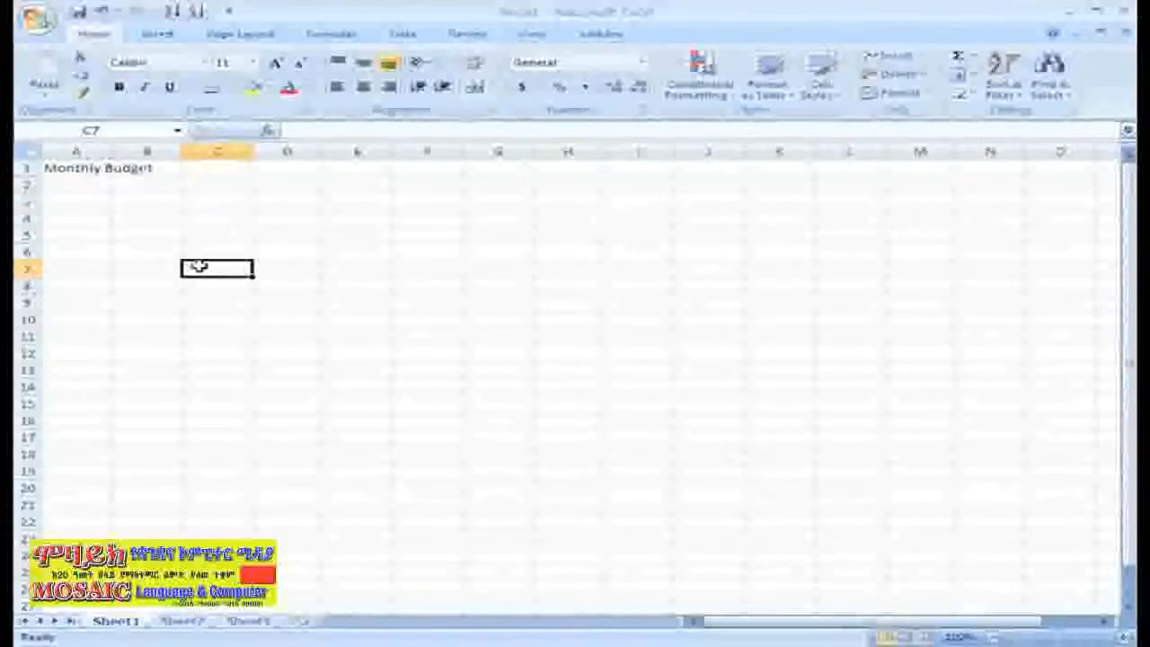
type("January")
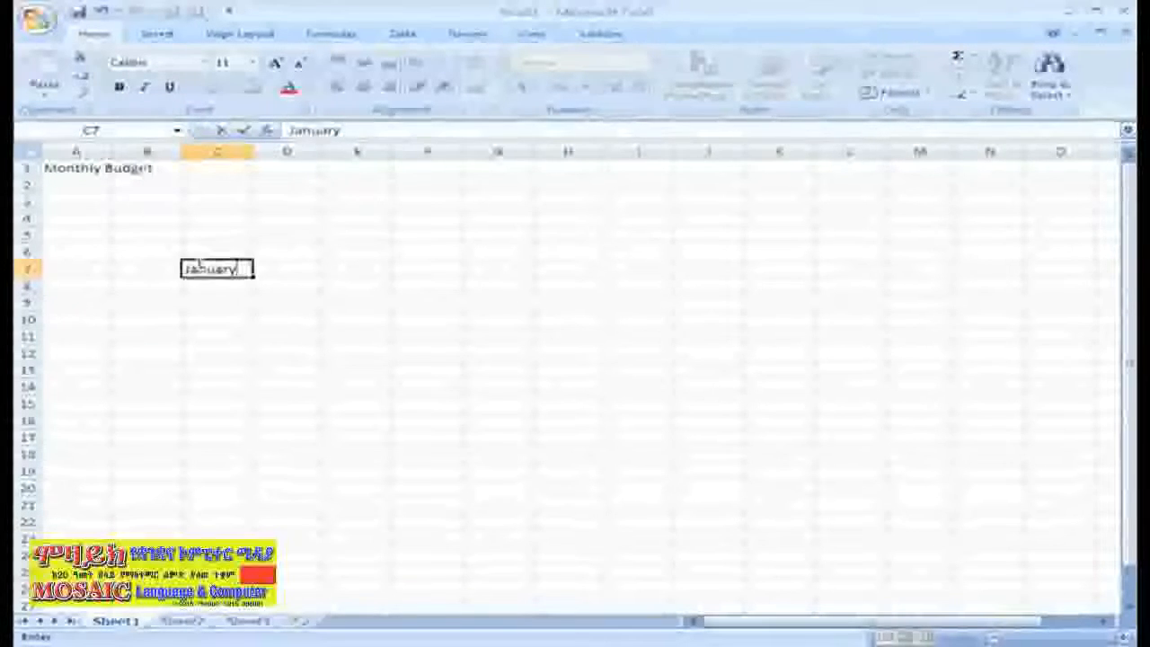
key("Tab")
type("February")
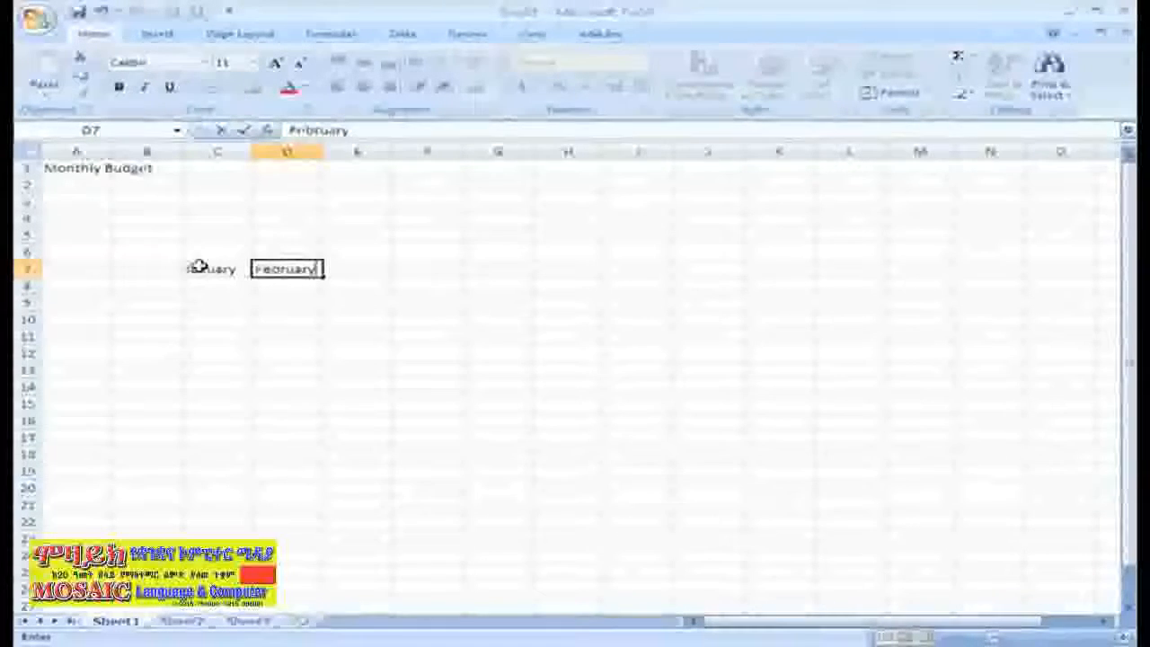
key("Tab")
type("March")
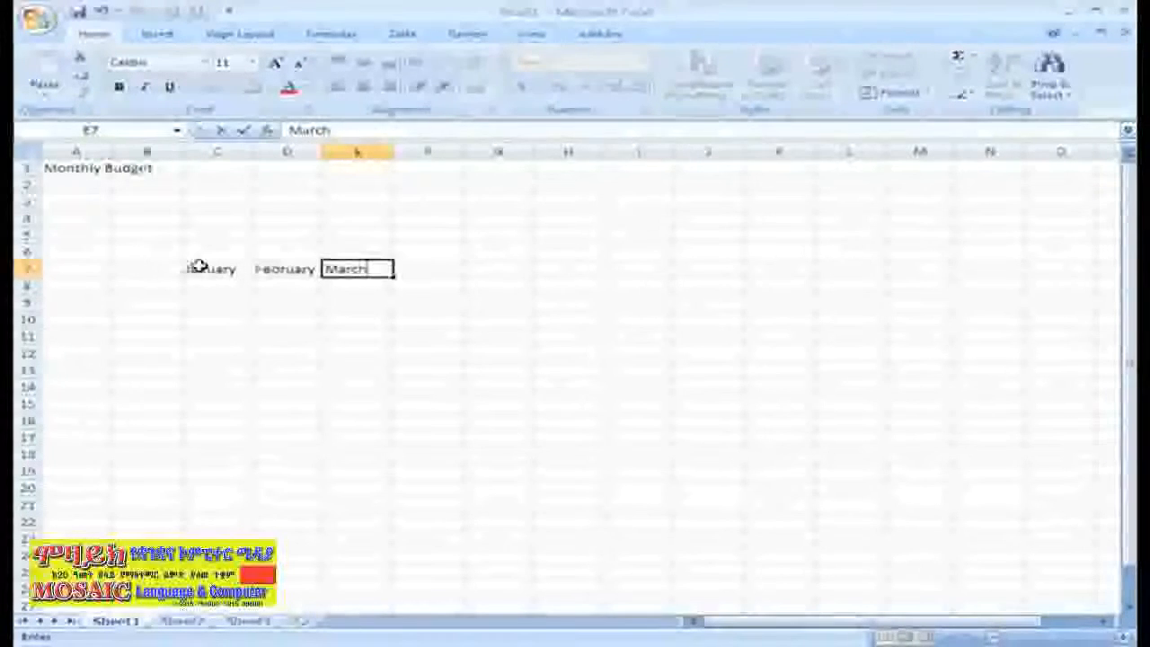
key("Tab")
type("April")
key("Tab")
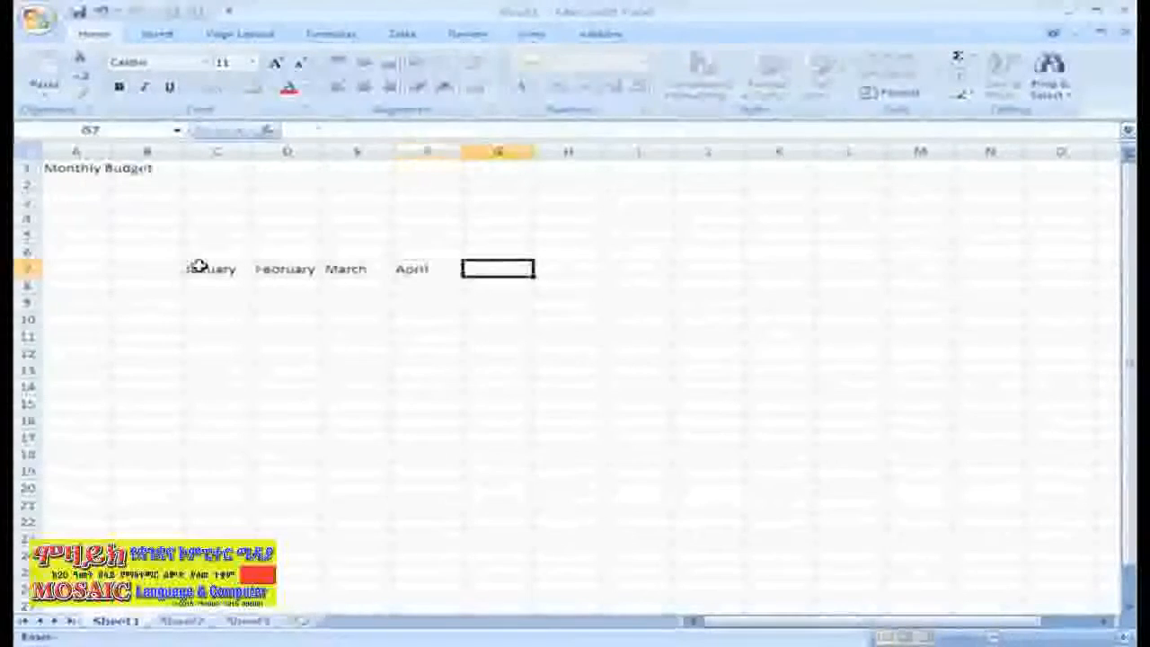
type("May")
key("Tab")
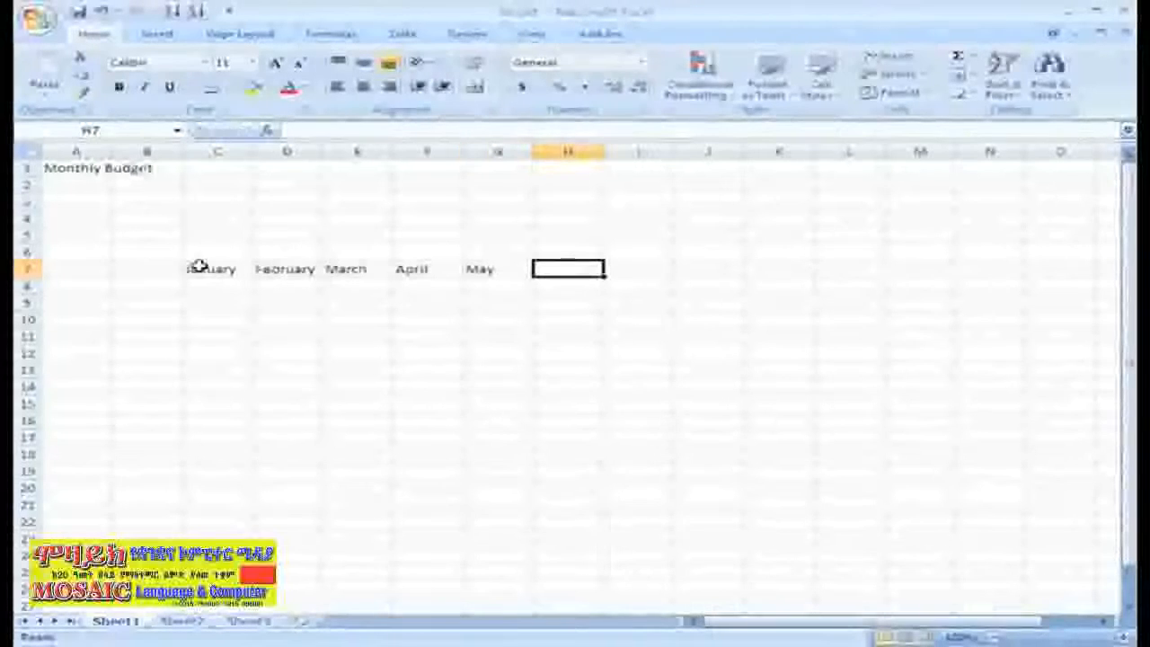
type("June")
key("Tab")
Continue the month headings with July through December across I7 to N7.
type("July")
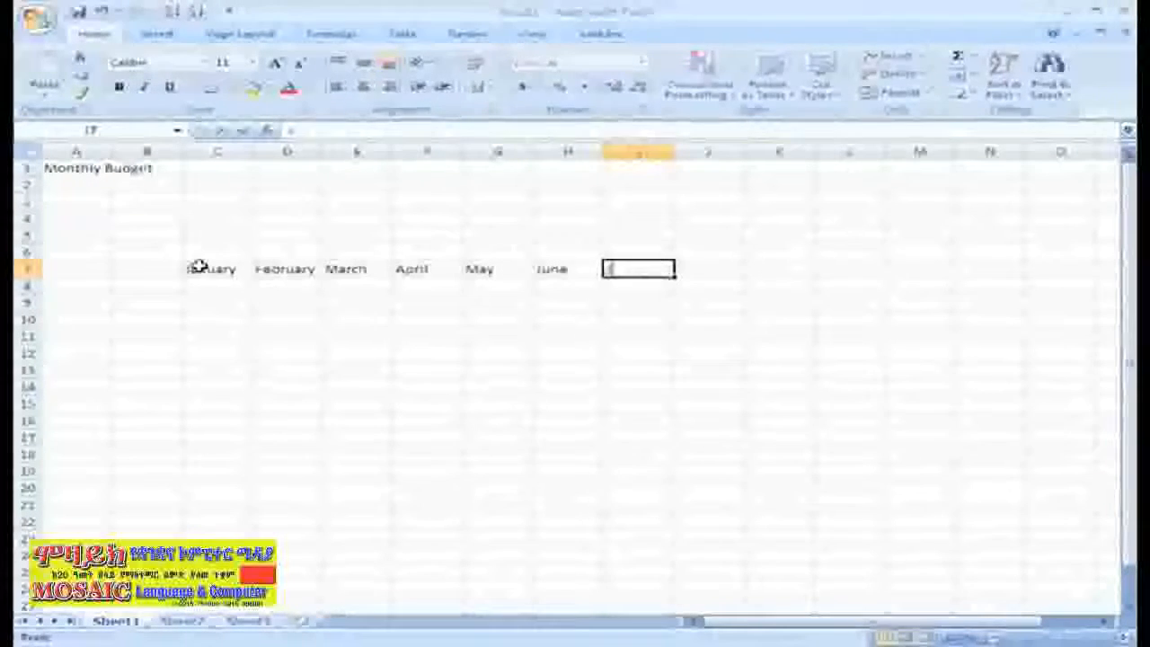
key("Tab")
type("August")
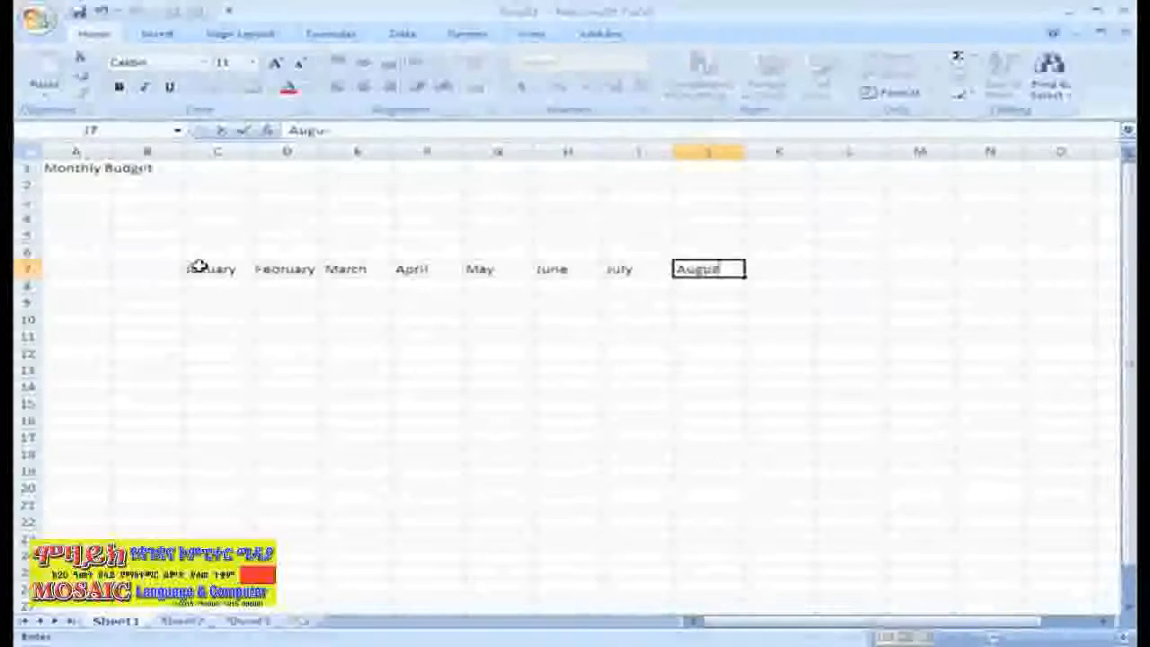
key("Tab")
type("September")
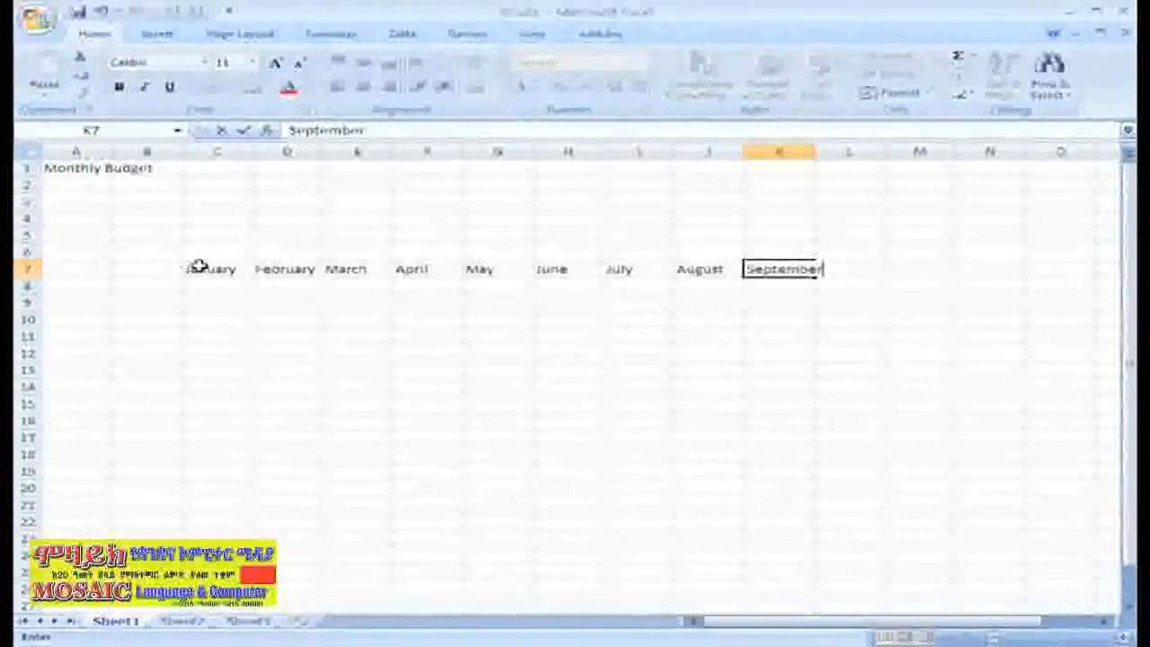
key("Tab")
type("October")
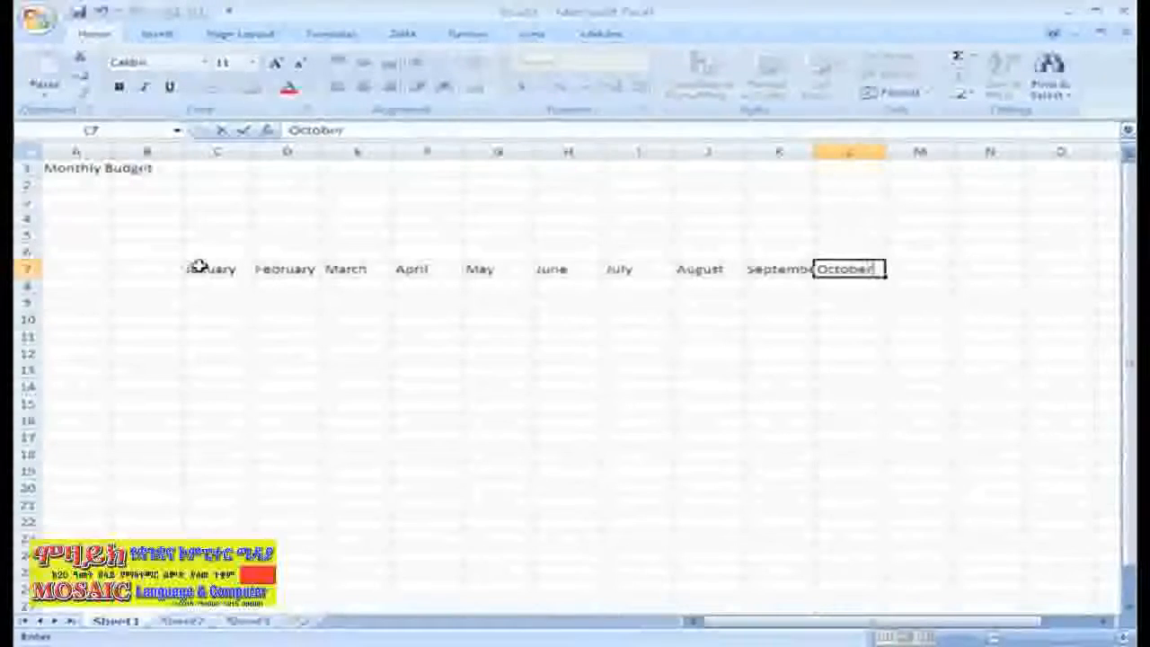
key("Tab")
type("November")
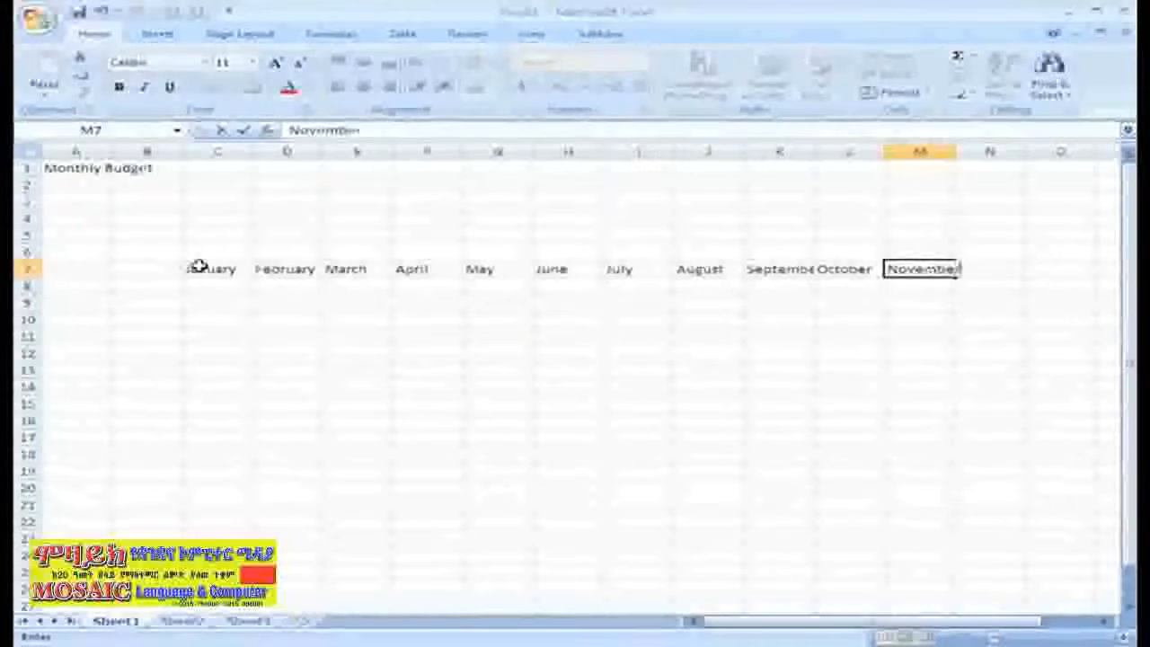
key("Tab")
type("December")
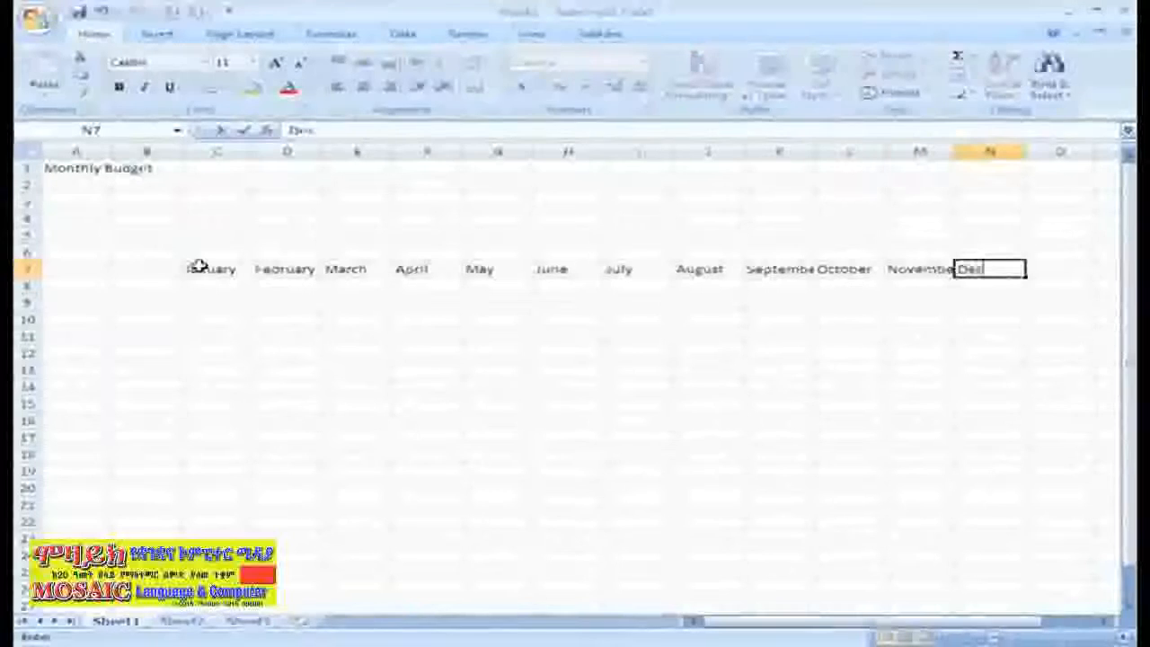
Label A7 'Bills' and enter 'Rent' in A8.
left_click(81, 266)
type("Bills")
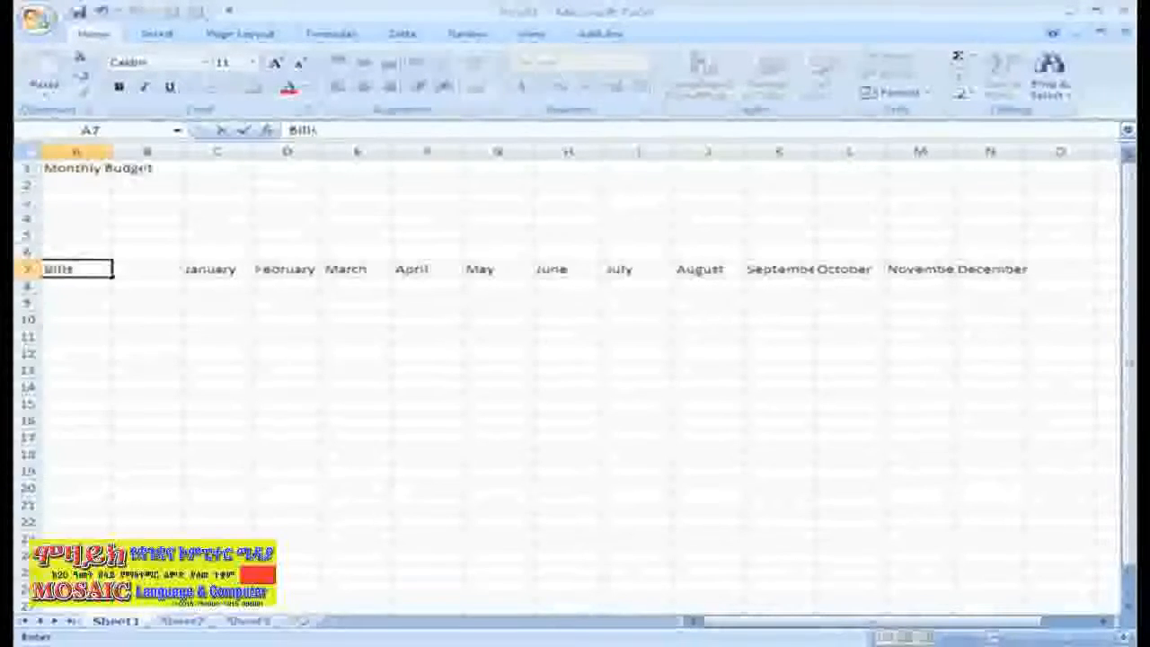
left_click(65, 287)
type("Rent")
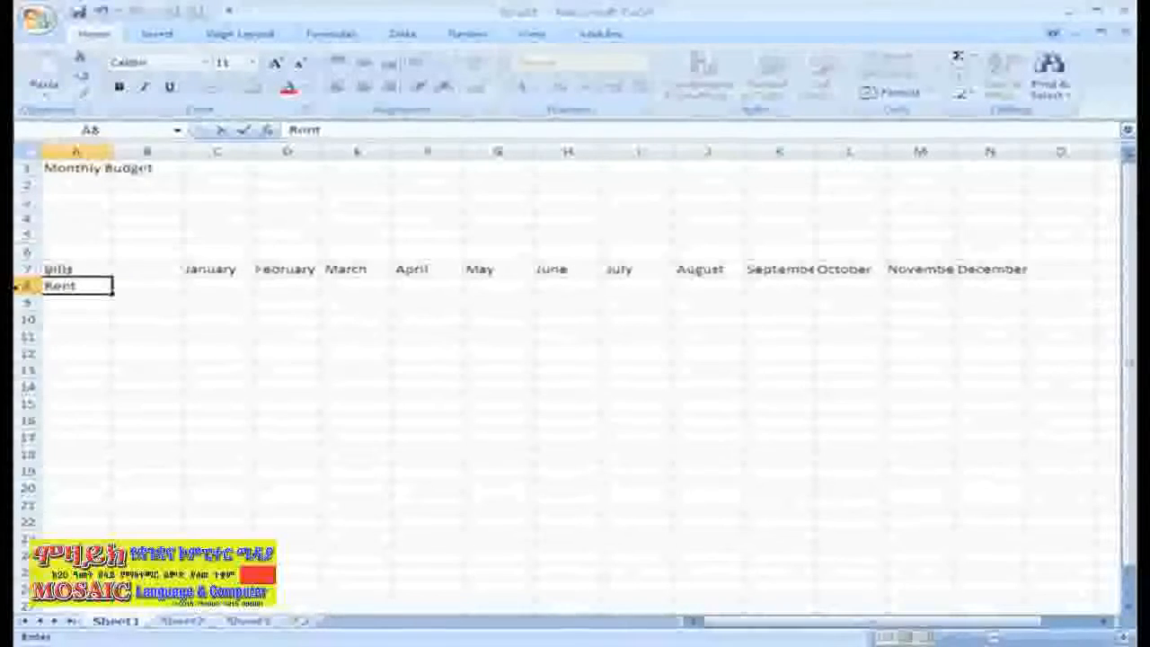
key("Return")
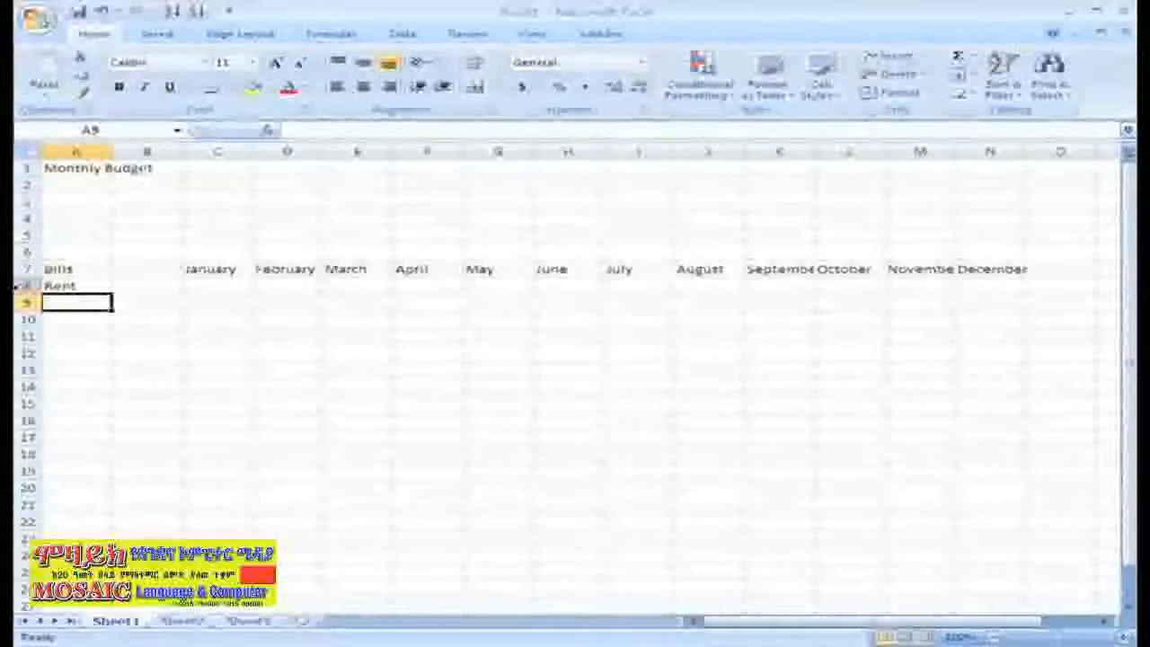
Add Car Payment, Life Insurance and Cable in A9–A11, then clear Life Insurance from A10.
type("Car Pa")
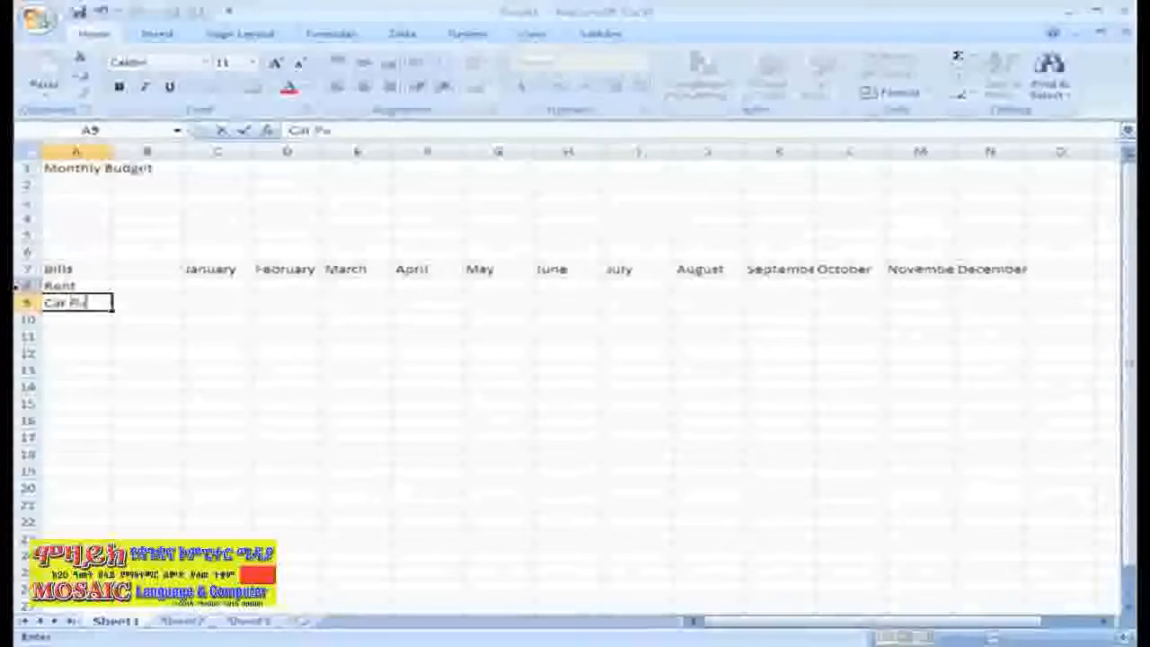
type("yment")
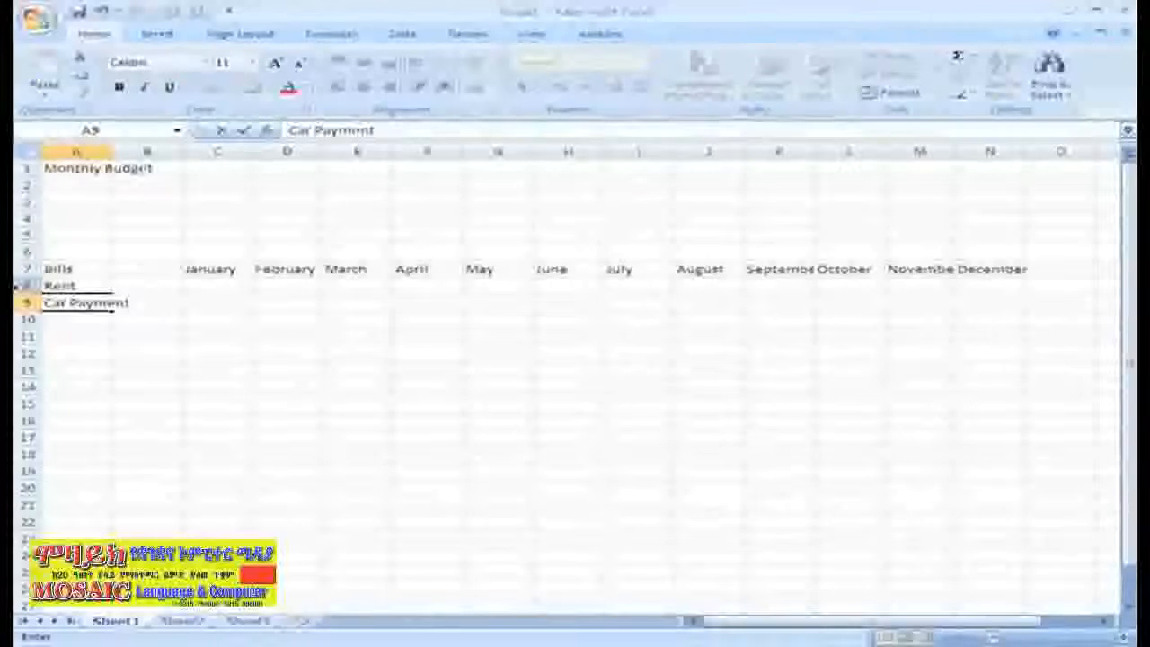
key("Return")
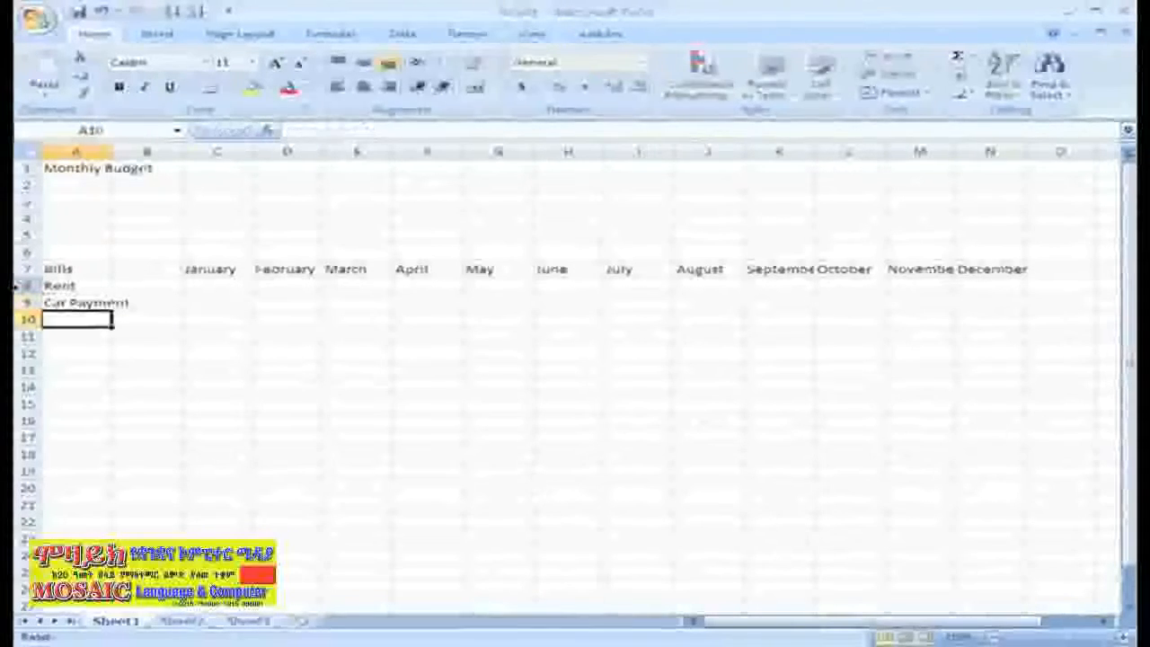
type("Life Insurance")
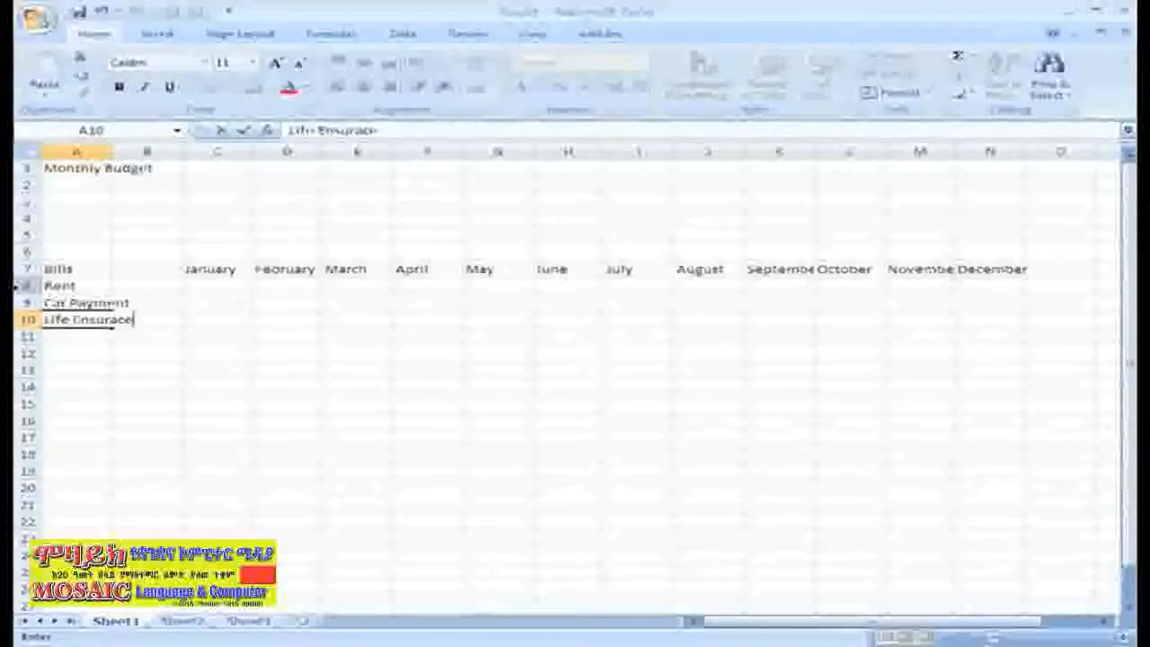
key("BackSpace")
key("BackSpace")
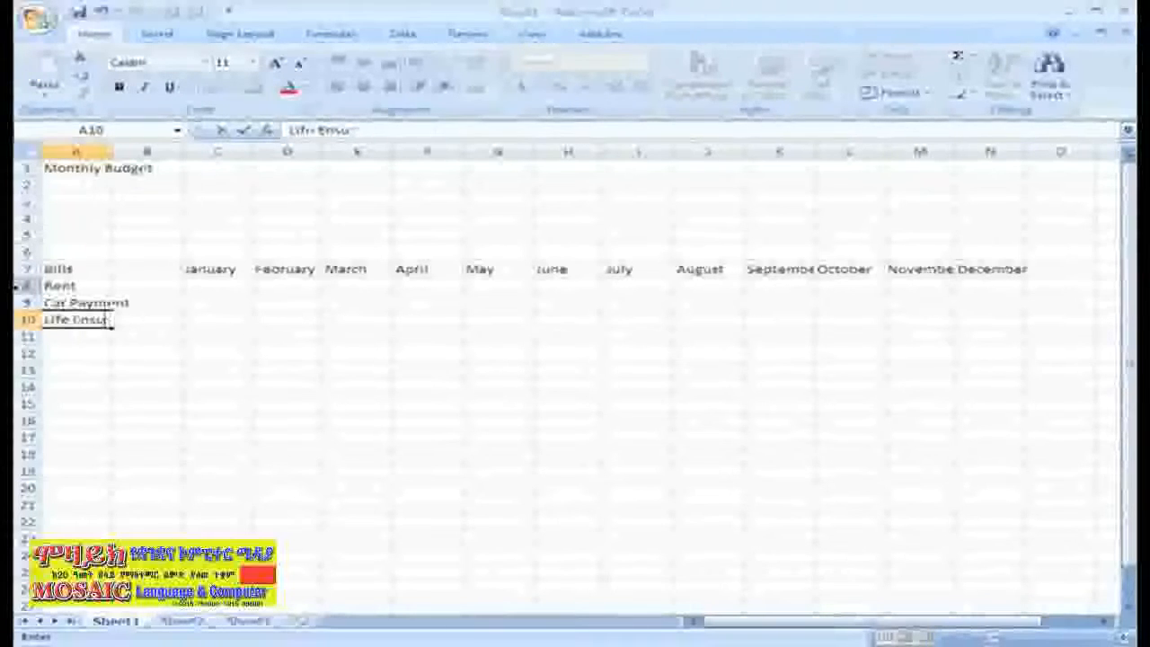
type("In")
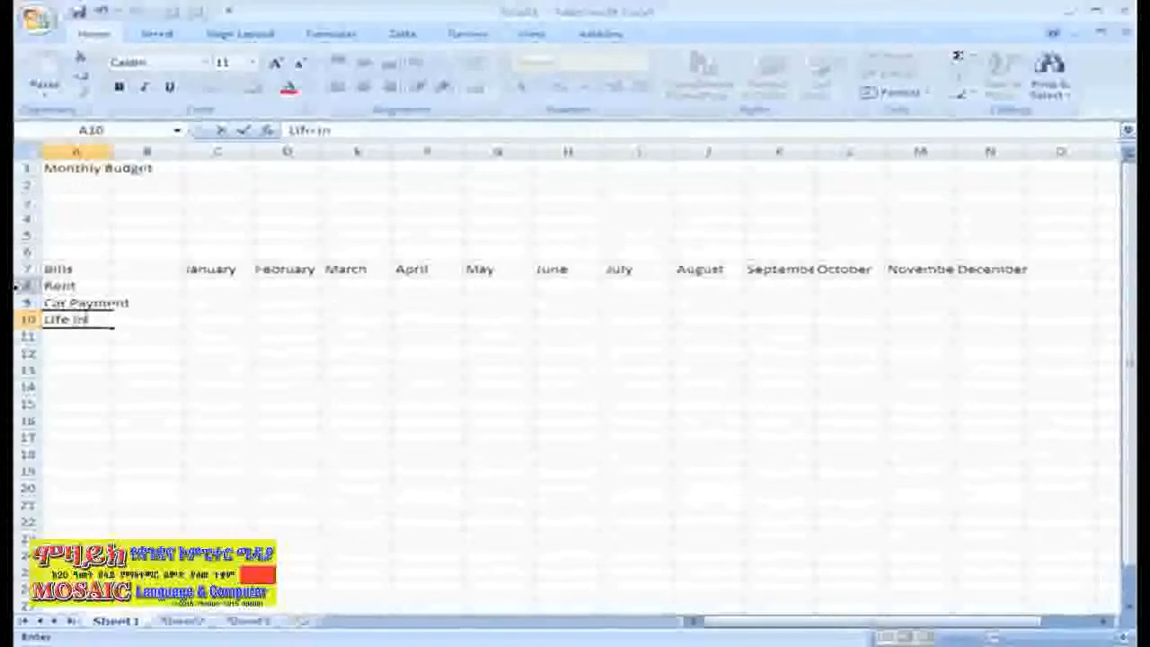
type("surance")
key("Return")
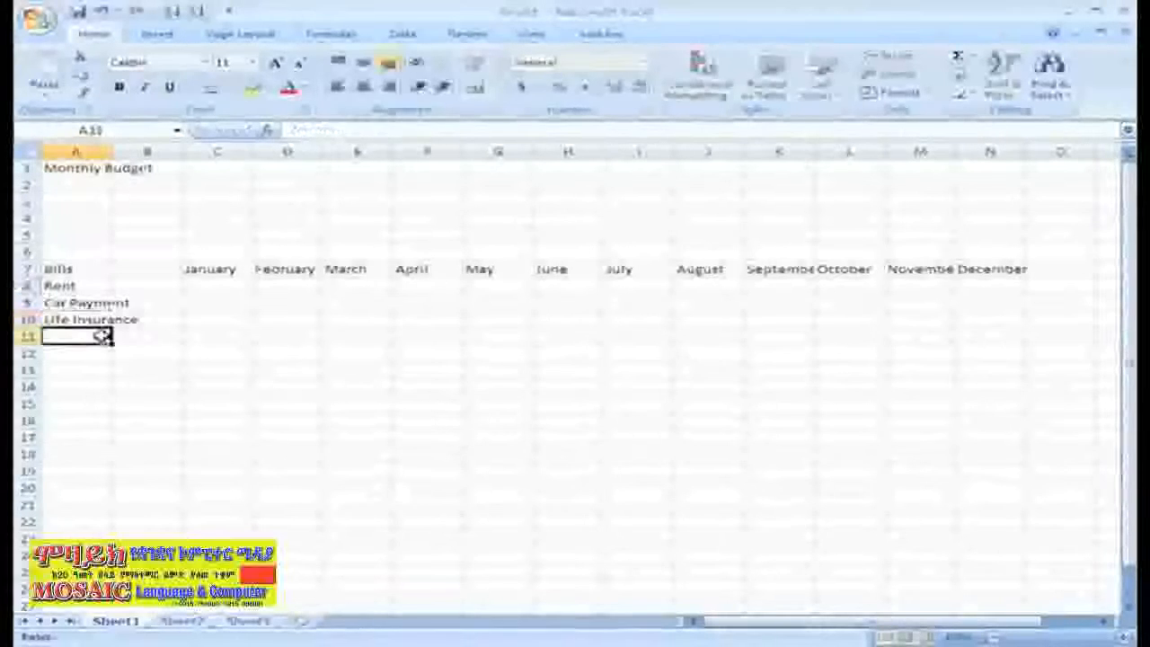
type("Cable")
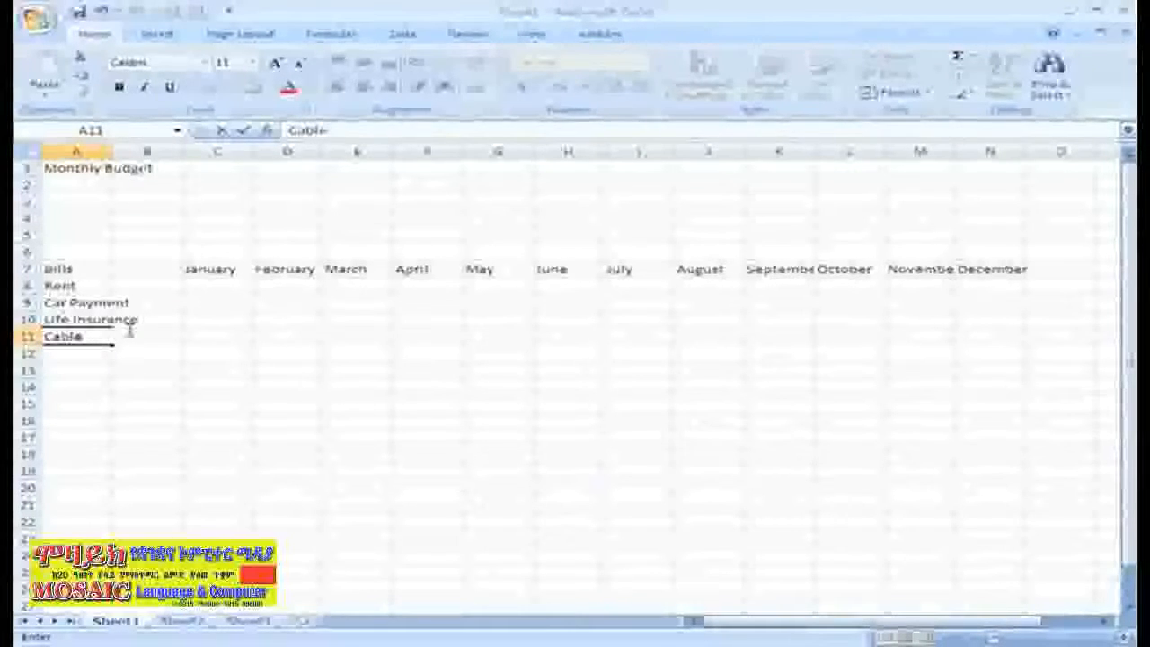
left_click(54, 317)
key("Delete")
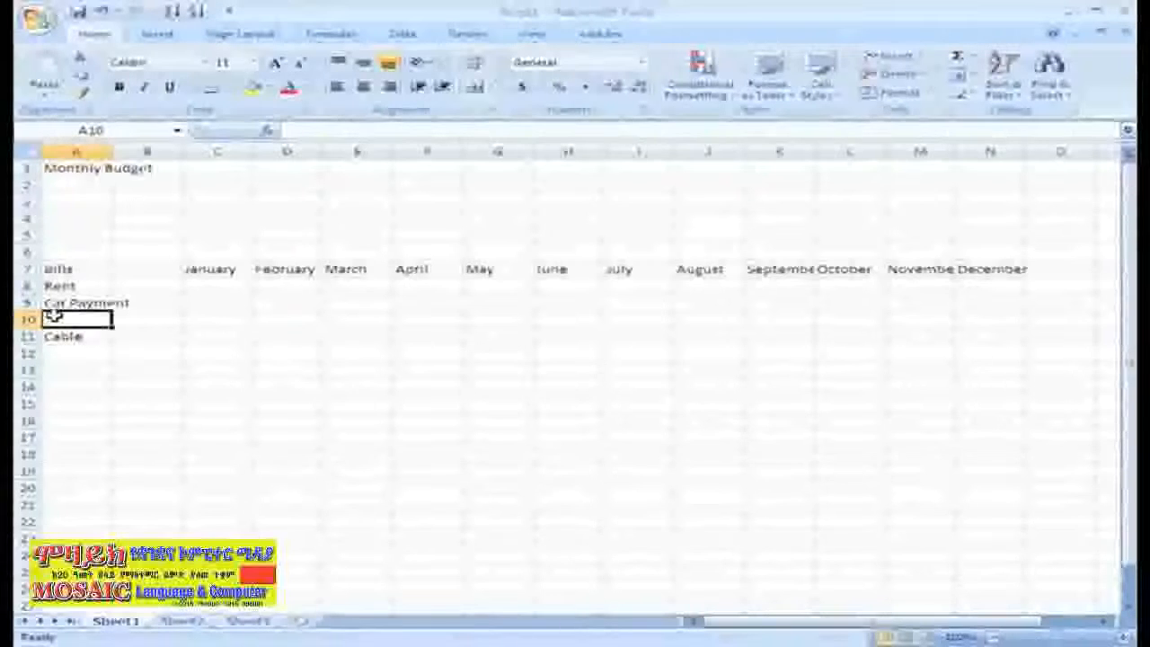
Put Health Insurance in A10 and add Power, Water and Home Phone in A12–A14.
left_click(306, 131)
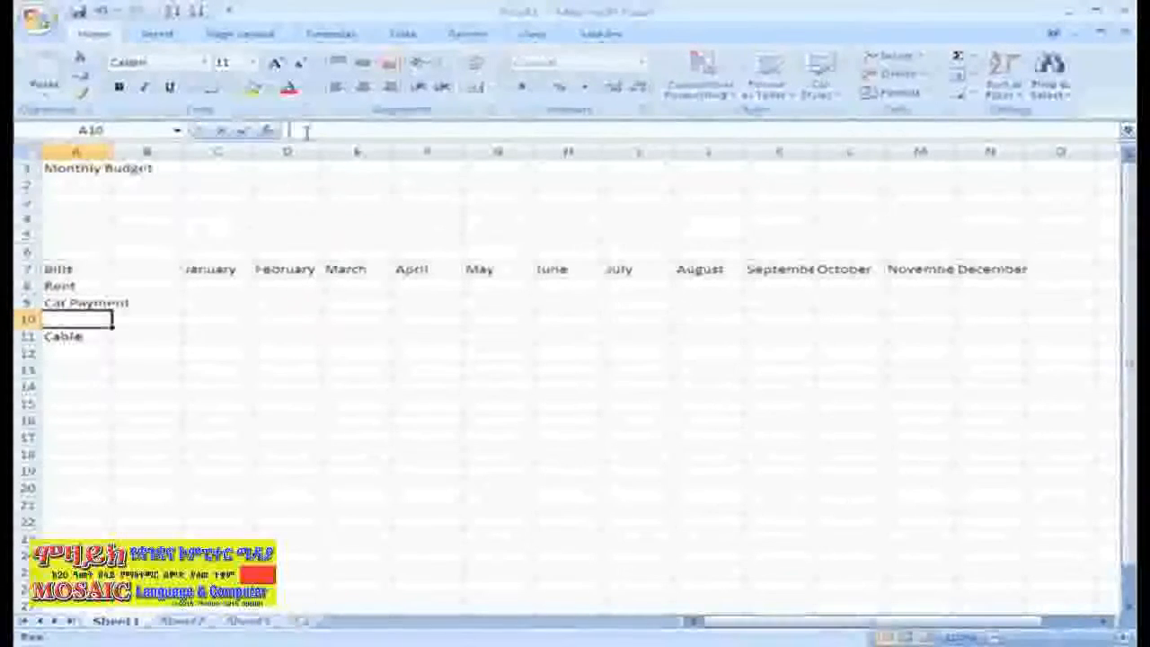
type("Health Insurance")
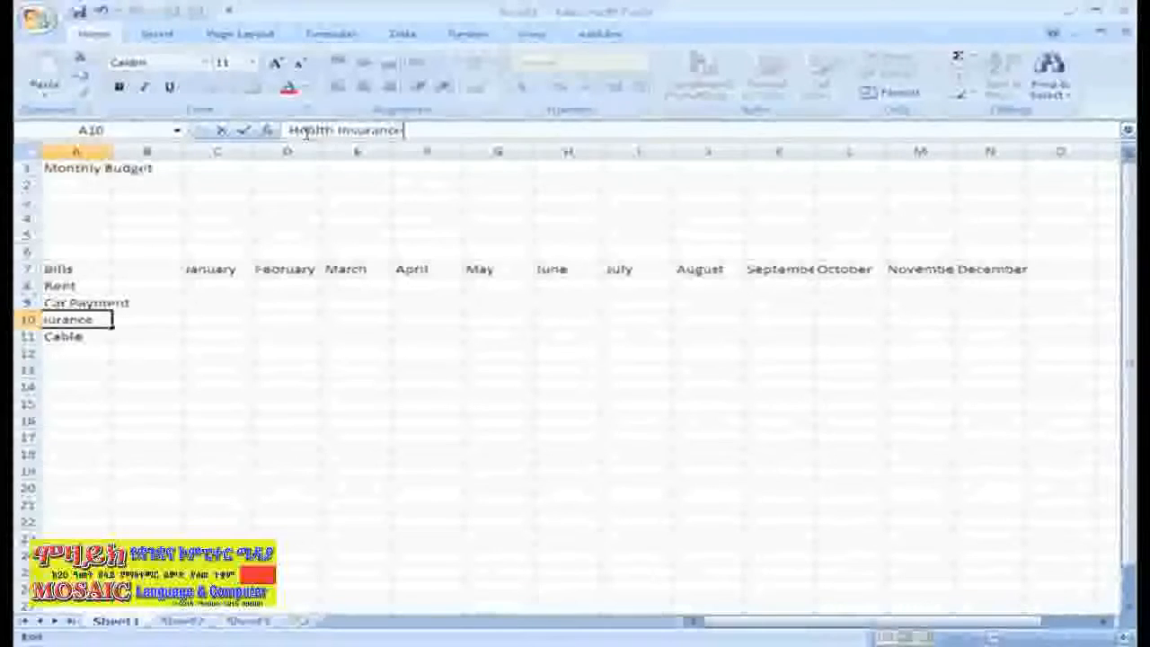
left_click(85, 350)
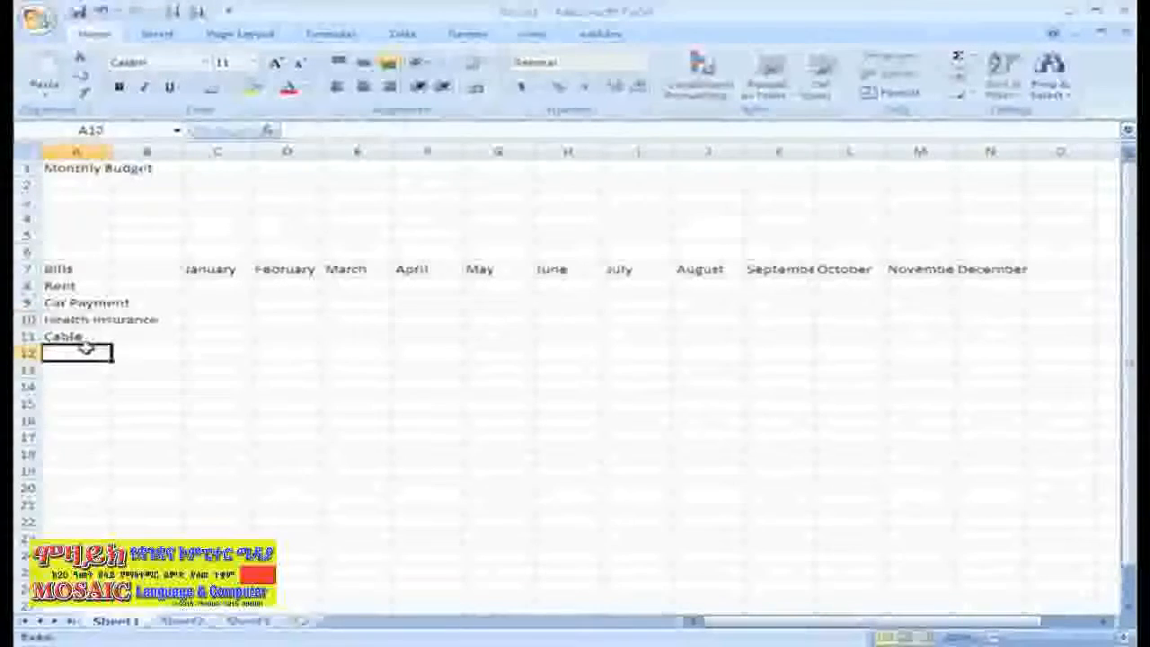
type("Power")
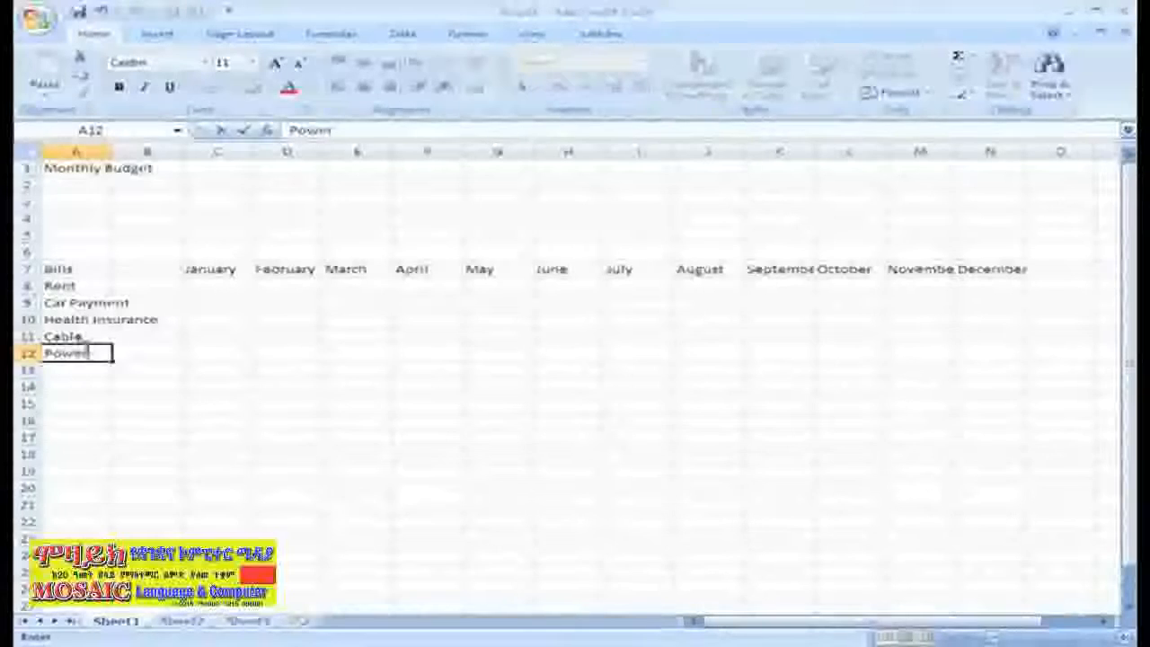
key("Return")
type("Water")
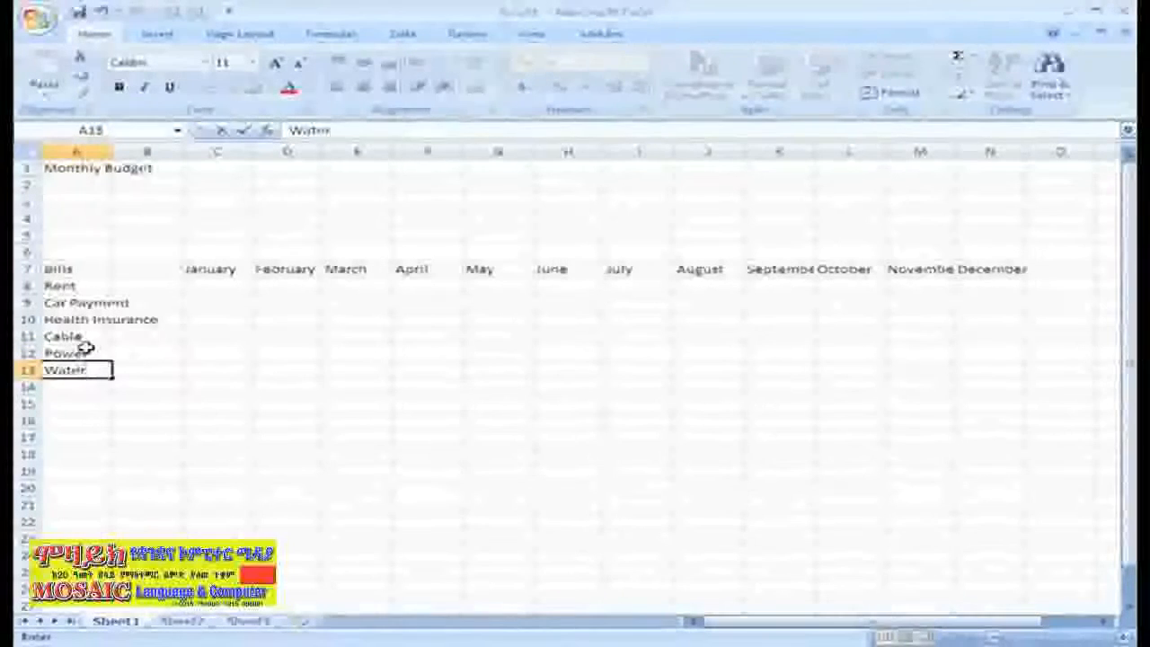
key("Return")
type("Home")
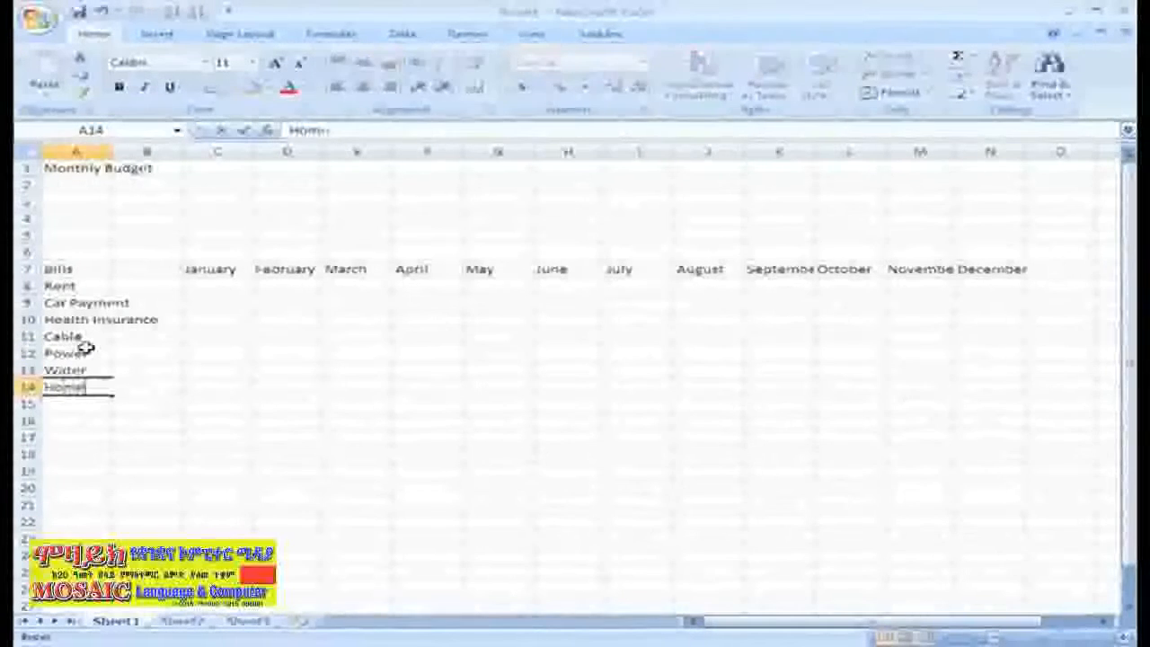
type(" Phone")
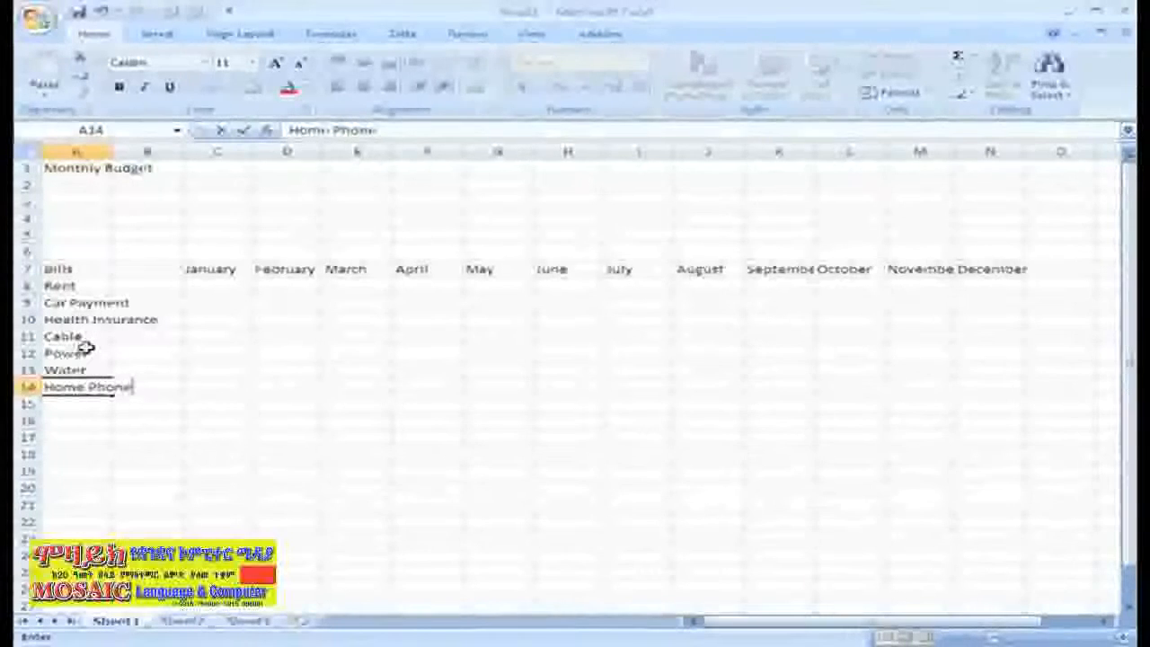
key("Return")
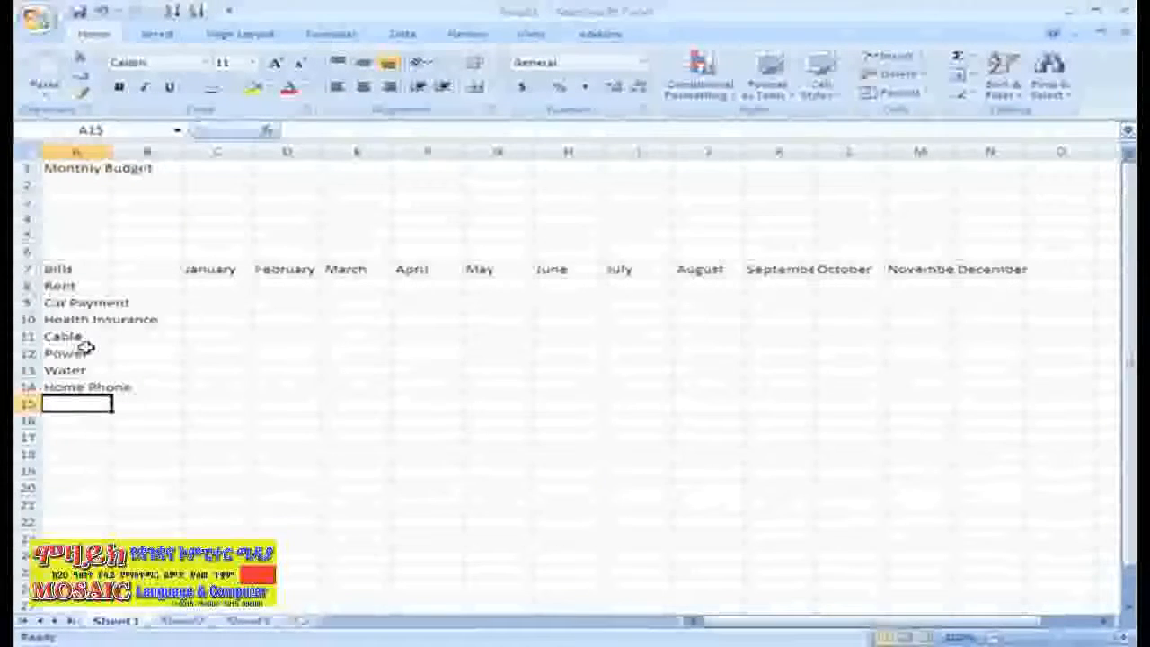
Label B7 'Date' and bring up the Save As file format choices.
left_click(142, 269)
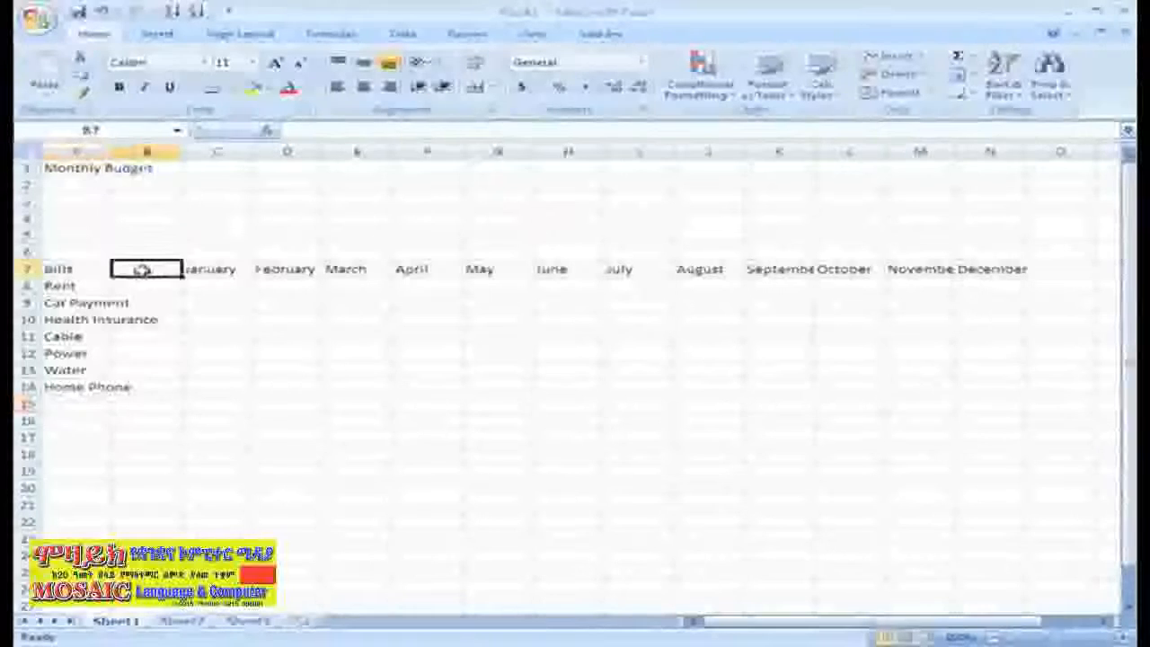
type("Date")
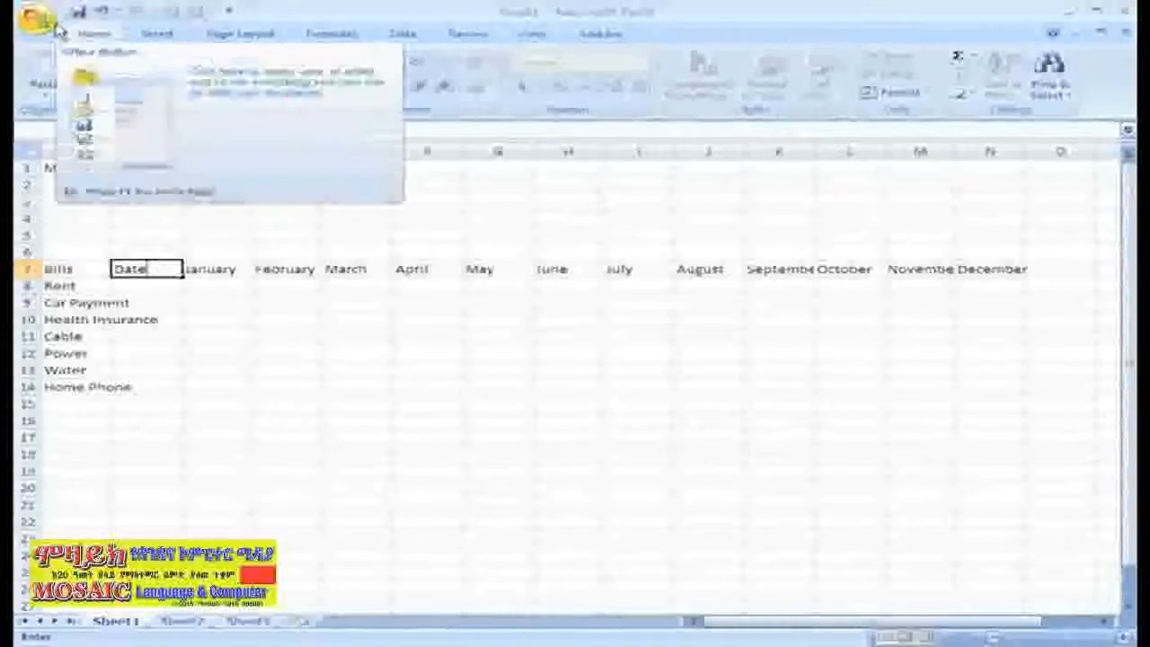
left_click(54, 25)
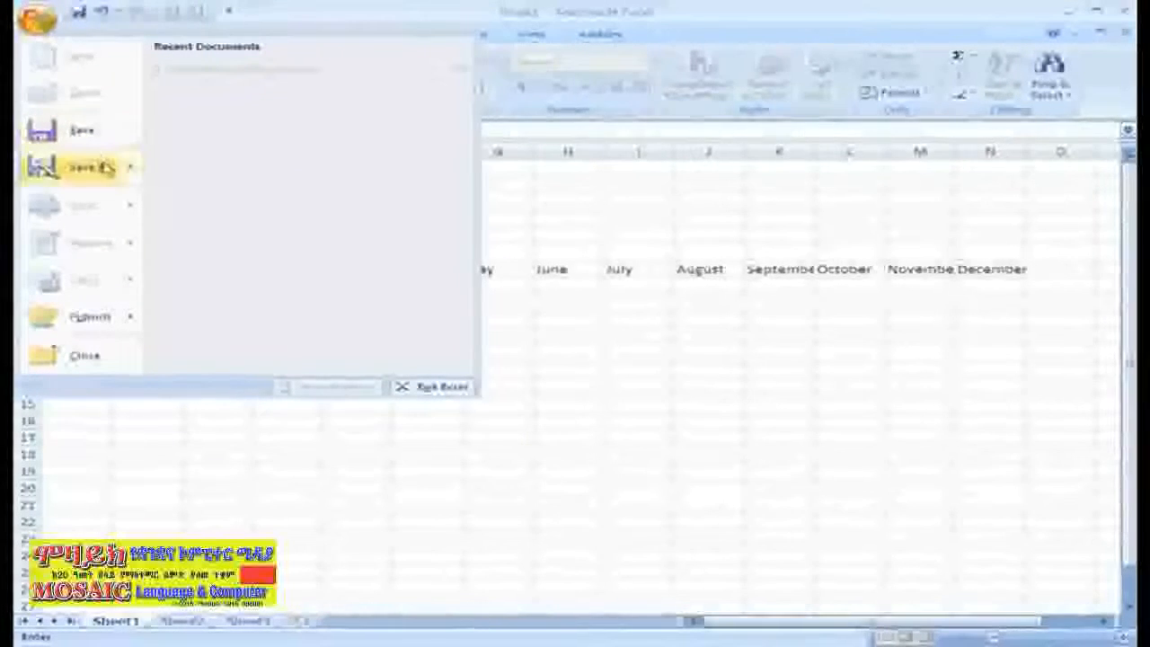
mouse_move(124, 169)
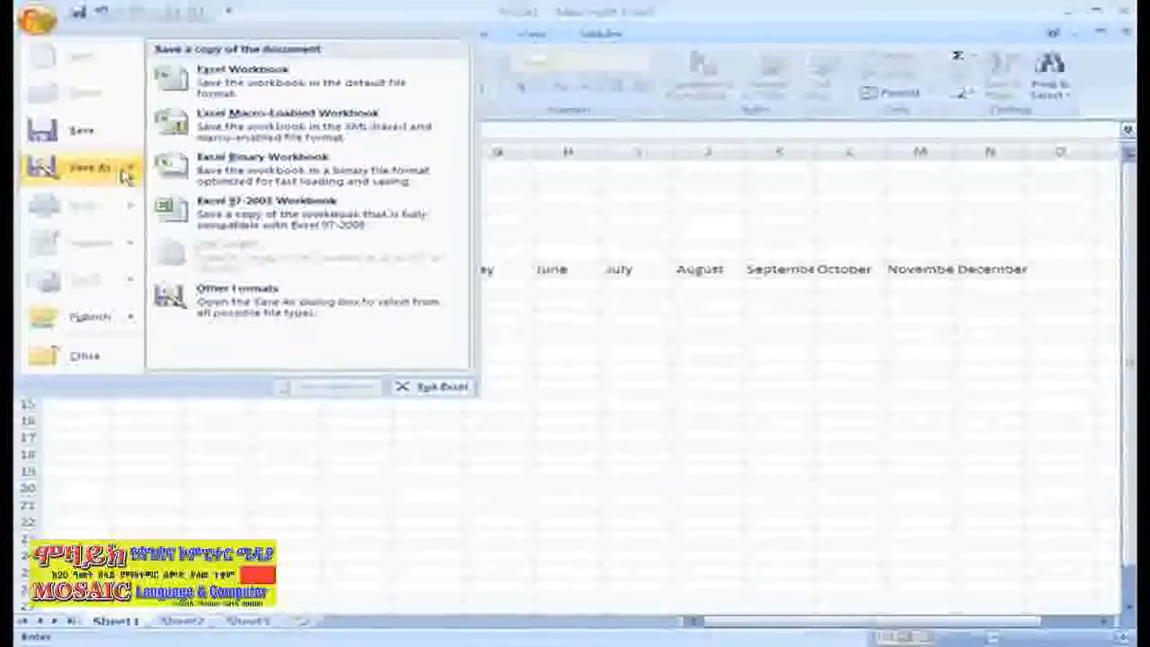
Save the workbook to the Desktop as Excel Workbook 'Household Budget.xlsx'.
left_click(179, 97)
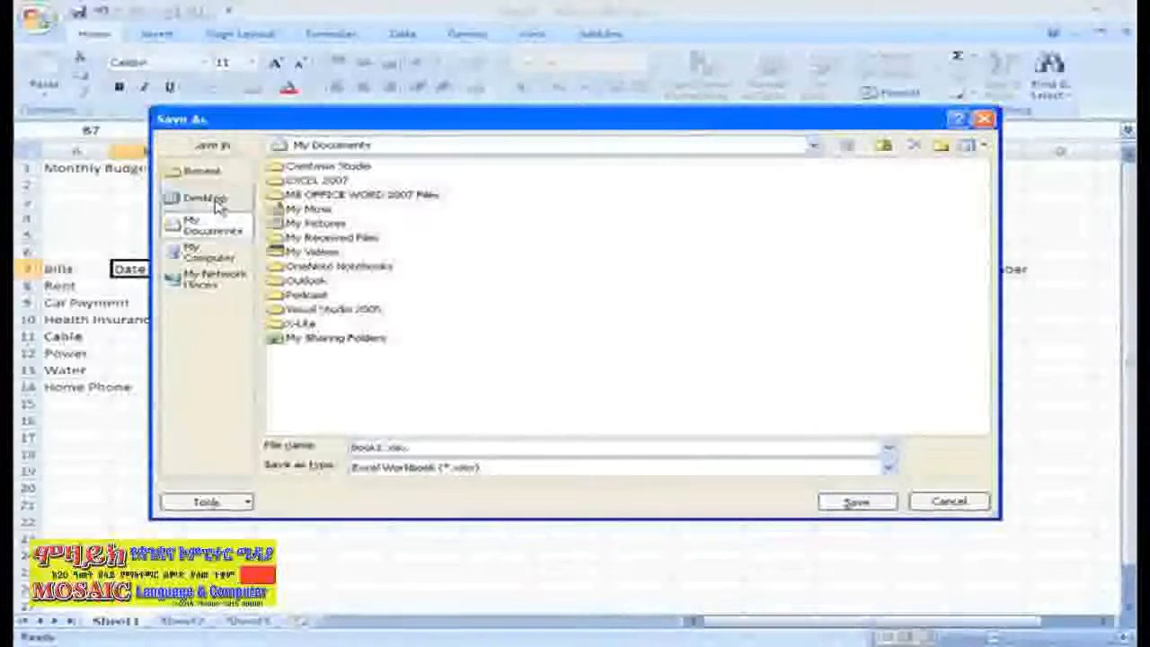
left_click(205, 198)
type("nousehold")
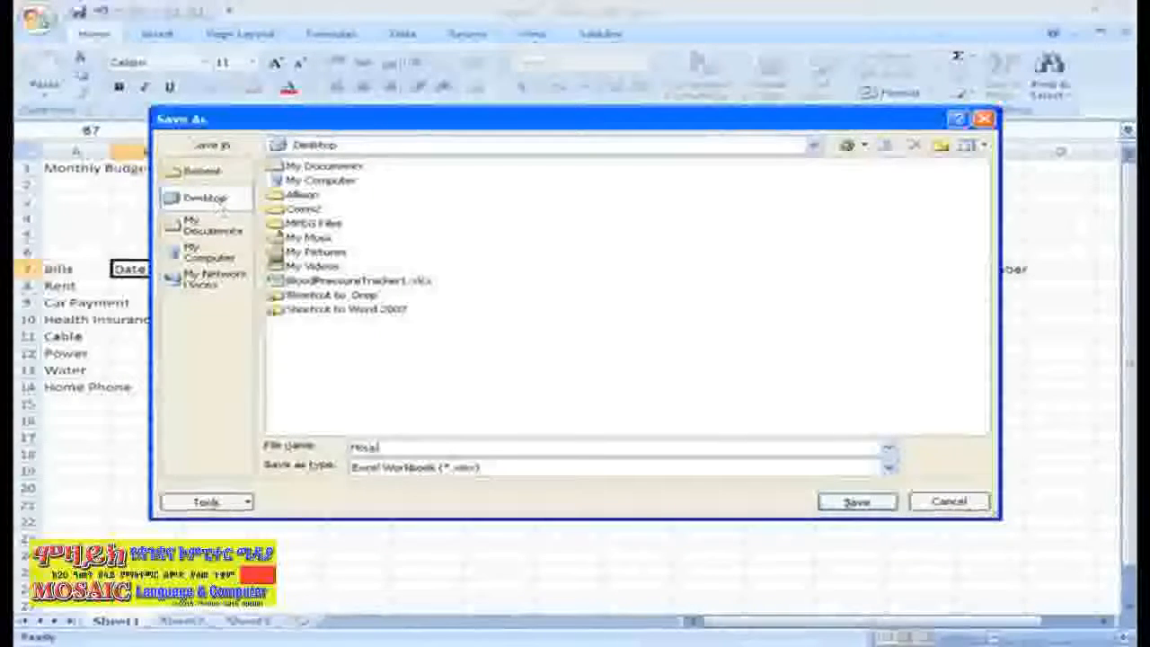
type(" Budget")
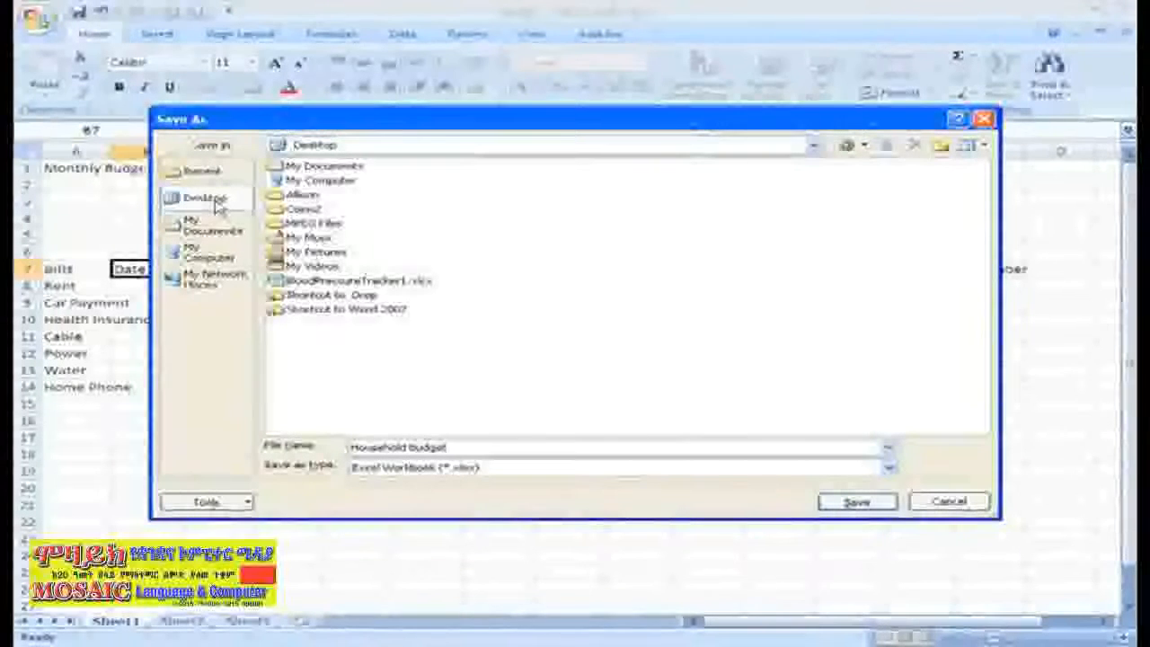
left_click(856, 502)
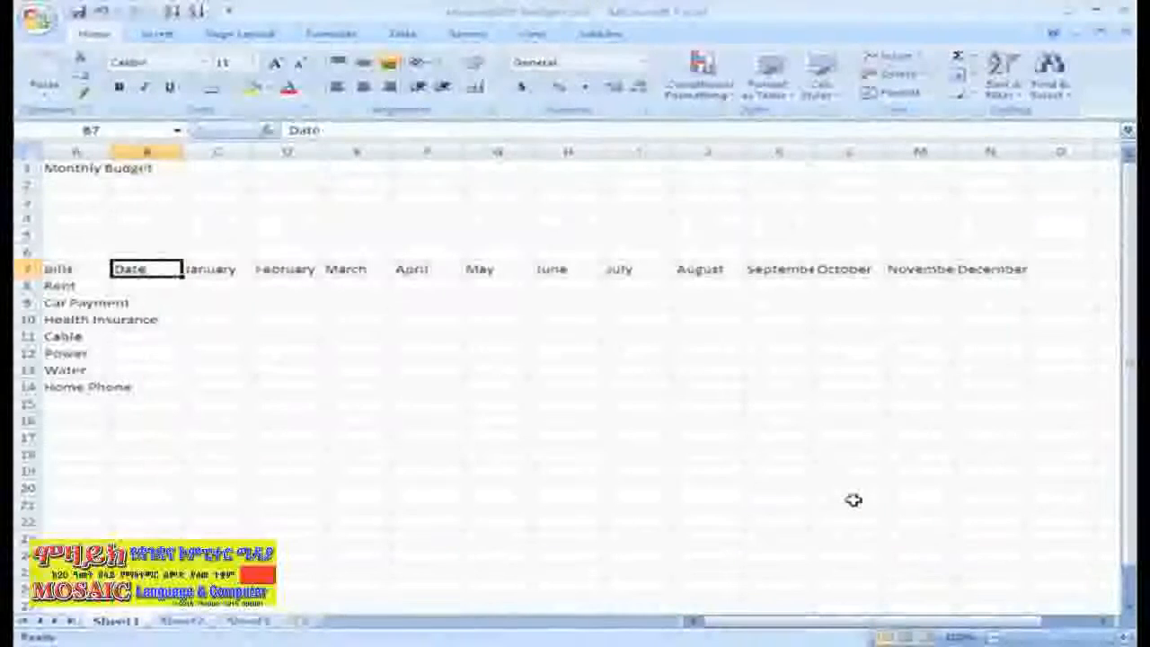
Start saving a copy in Excel 97-2003 Workbook format.
left_click(38, 19)
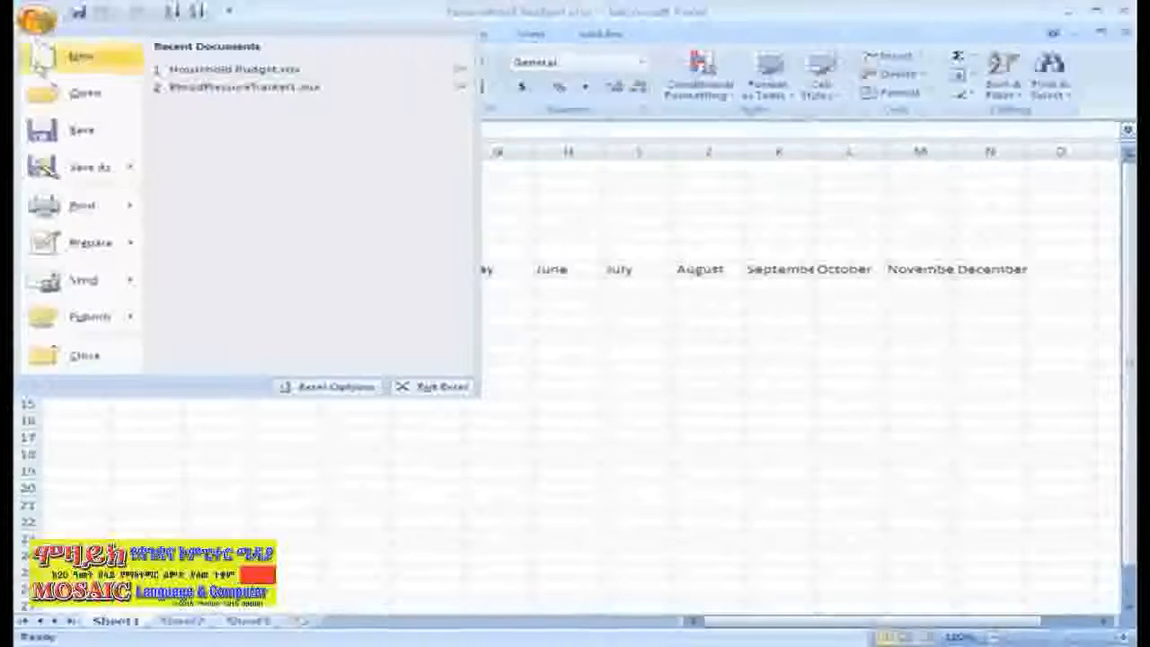
mouse_move(81, 172)
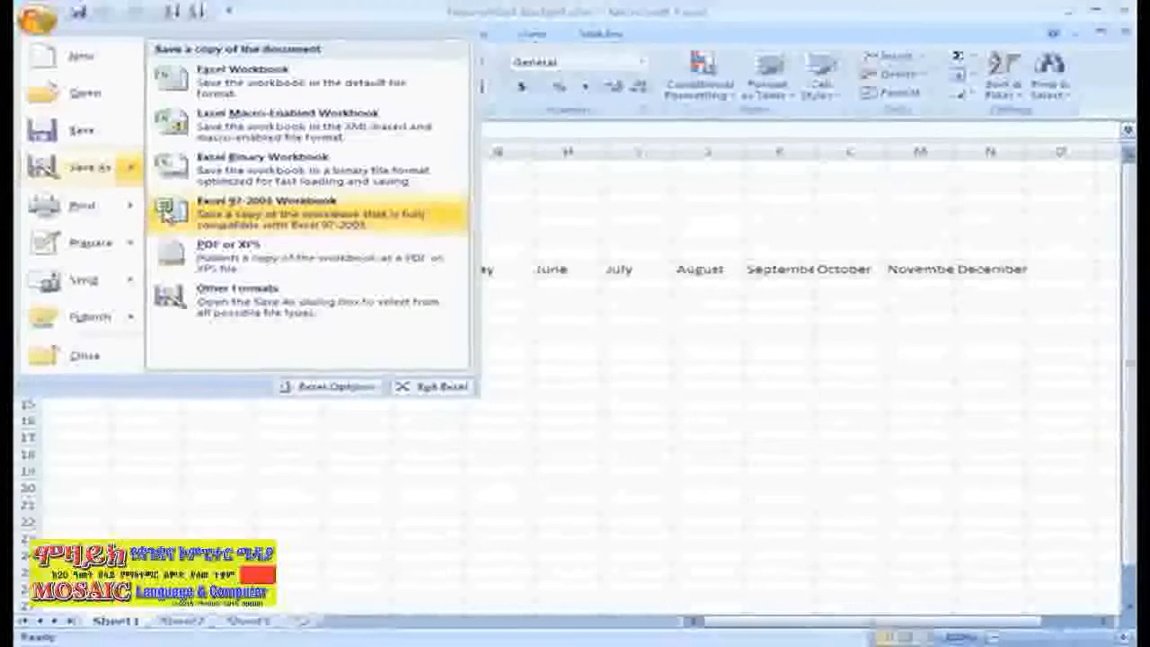
left_click(169, 211)
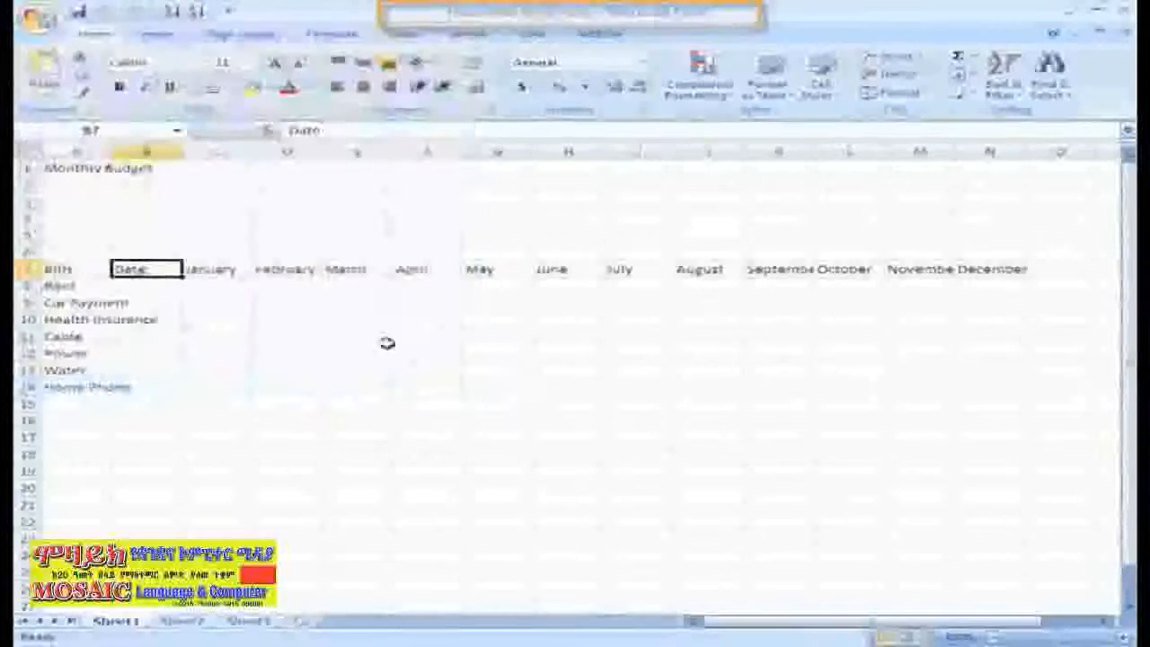